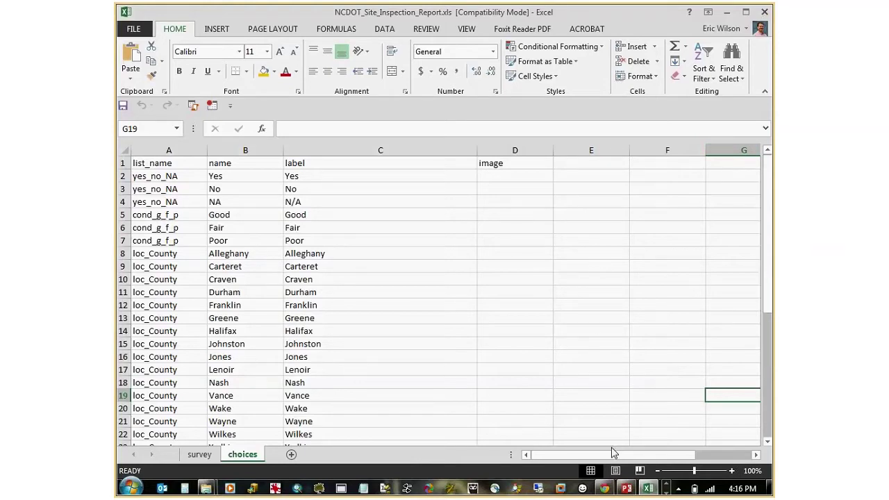
# Launch the BlueStacks app player from the list of installed programs
pyautogui.click(605, 489)
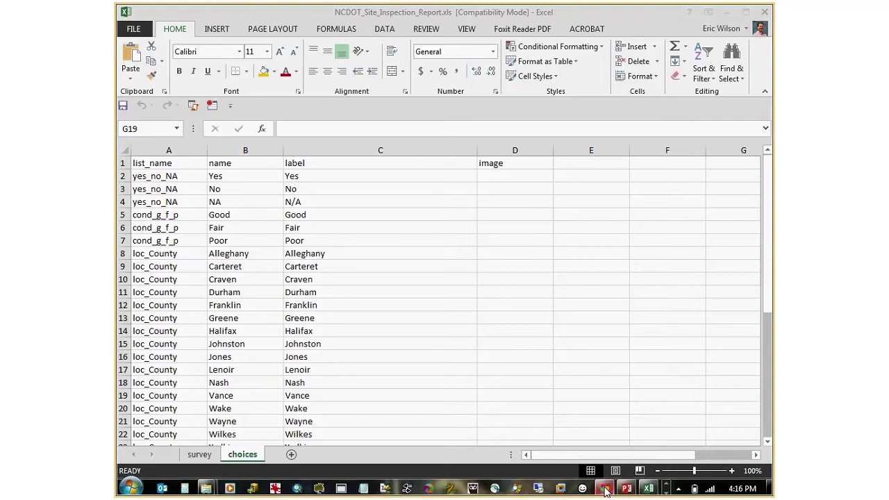
pyautogui.click(129, 488)
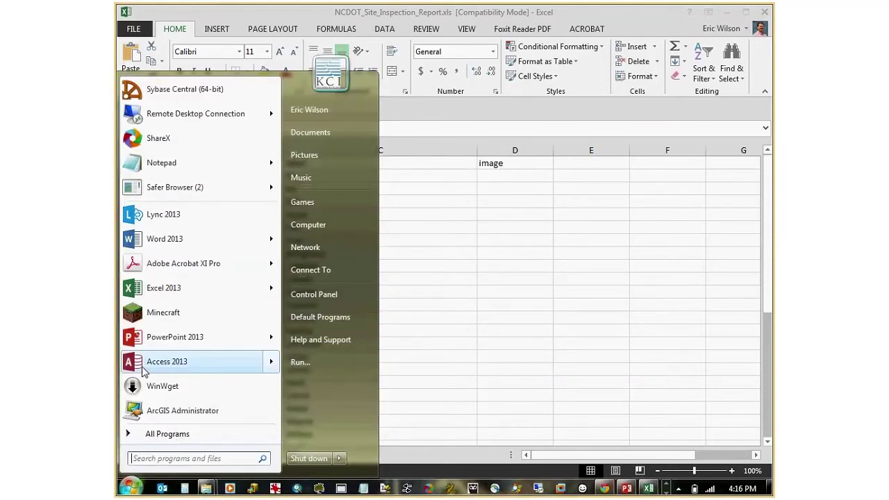
pyautogui.click(165, 437)
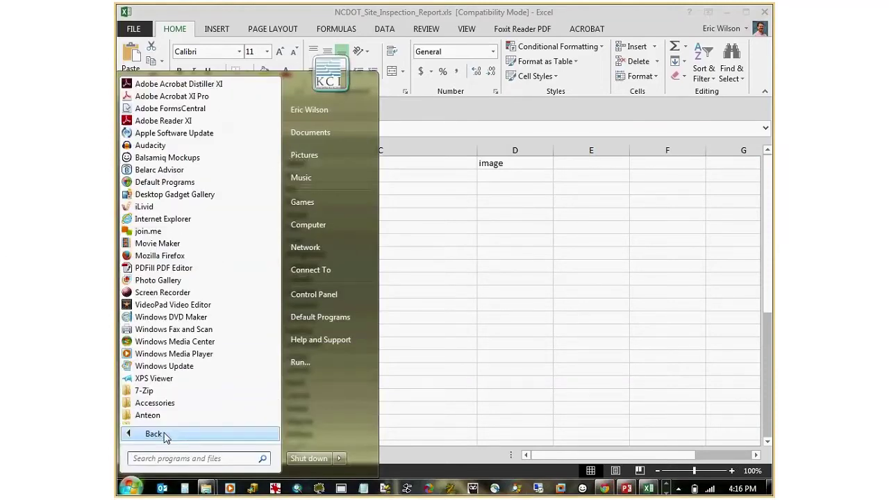
pyautogui.scroll(-3, 278, 182)
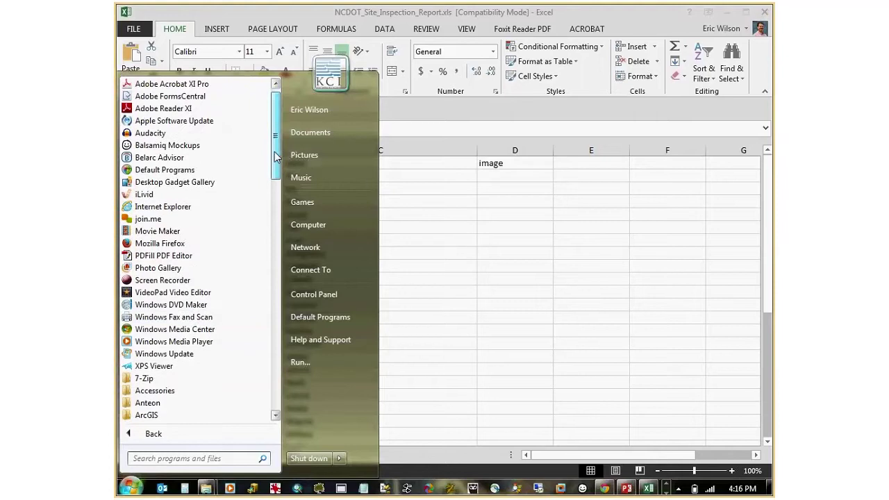
pyautogui.scroll(-1, 277, 182)
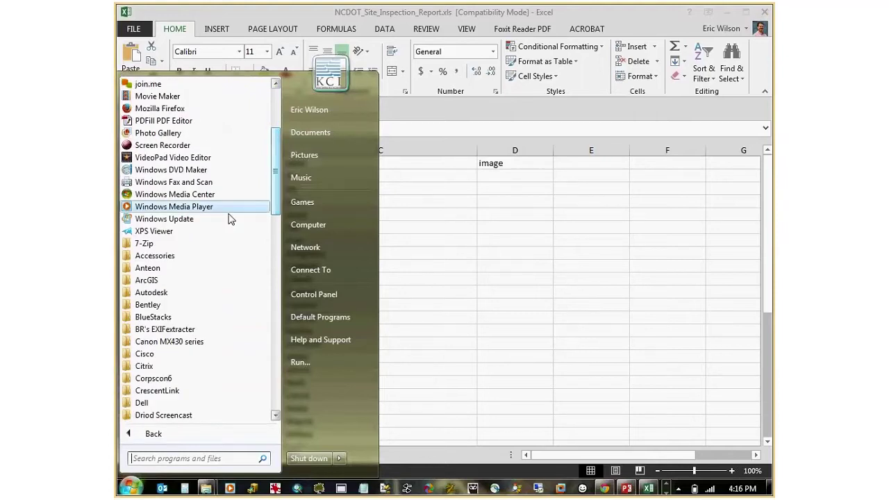
pyautogui.click(153, 317)
pyautogui.click(159, 329)
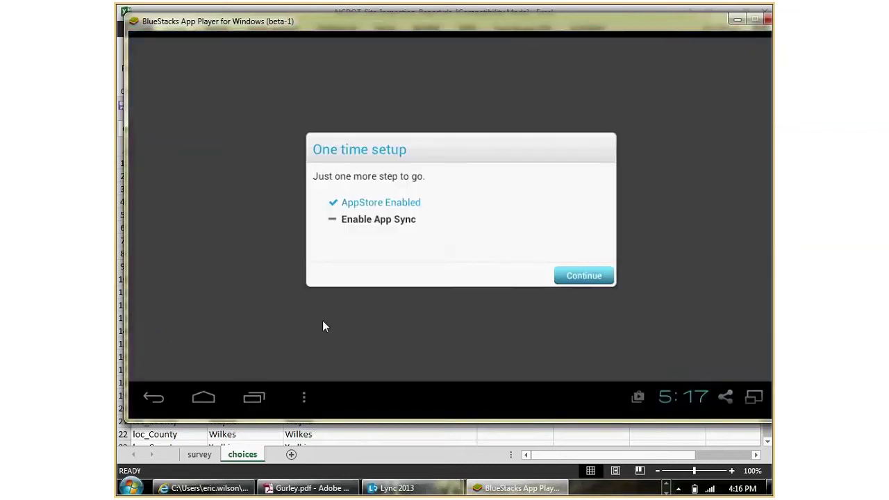
# Finish the one-time setup by enabling App Sync with the Google account password, and return to the BlueStacks home screen
pyautogui.click(564, 281)
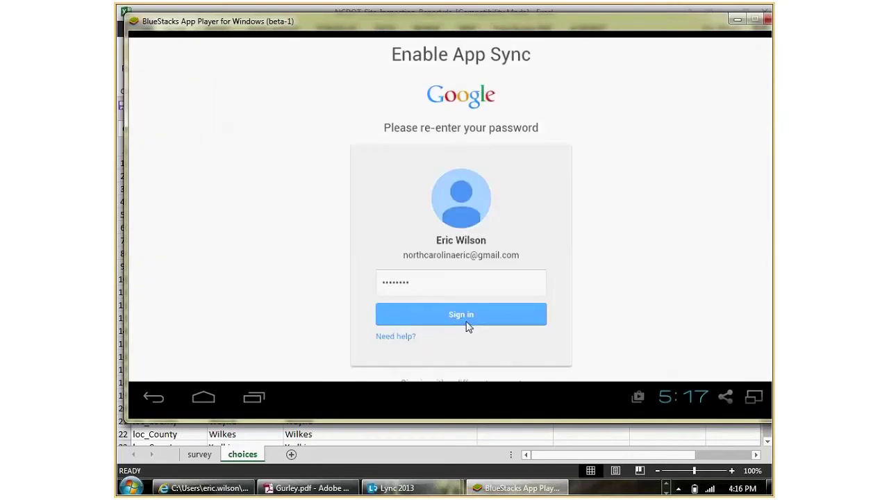
pyautogui.click(468, 322)
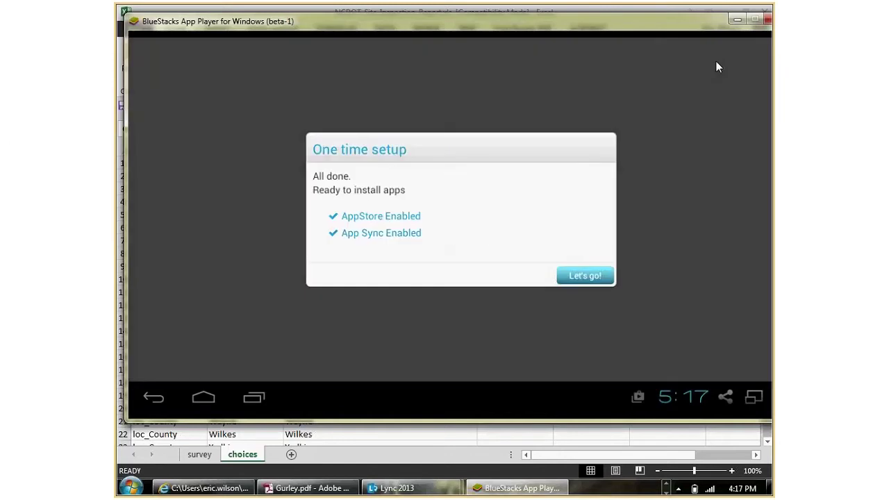
pyautogui.click(589, 281)
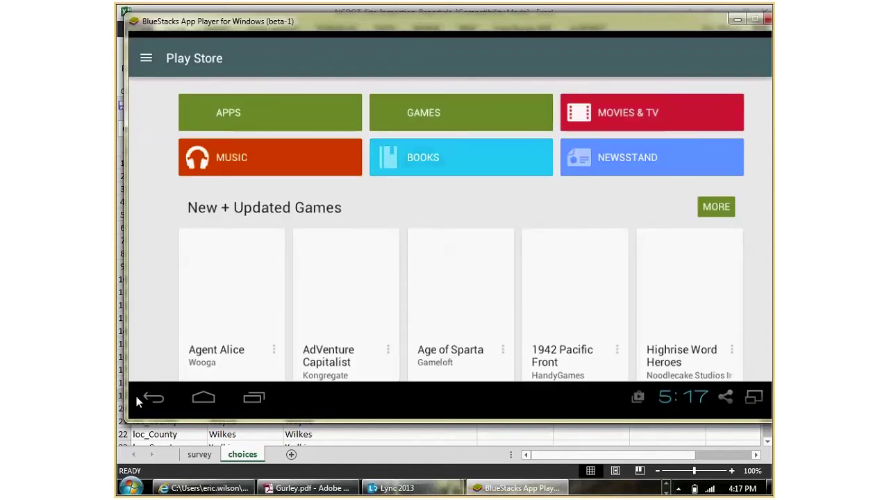
pyautogui.click(153, 399)
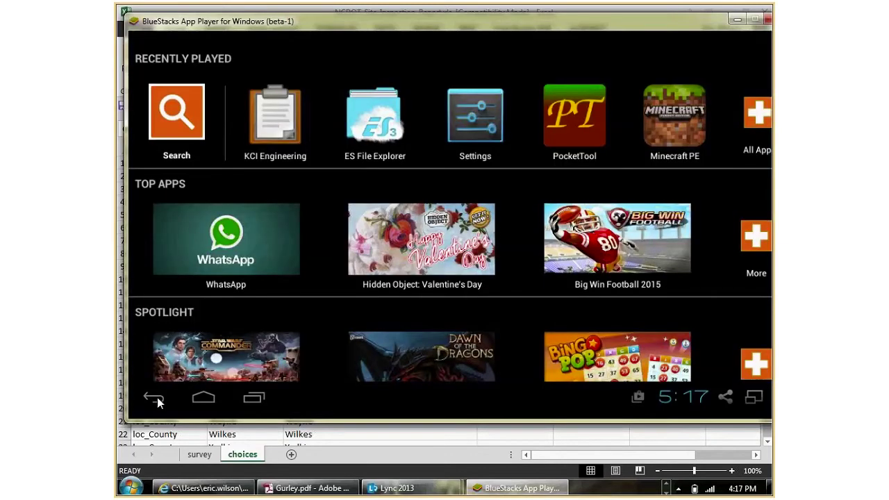
# Open the KCI Engineering app, view its Fill Blank Form list, and return to the main menu
pyautogui.click(272, 116)
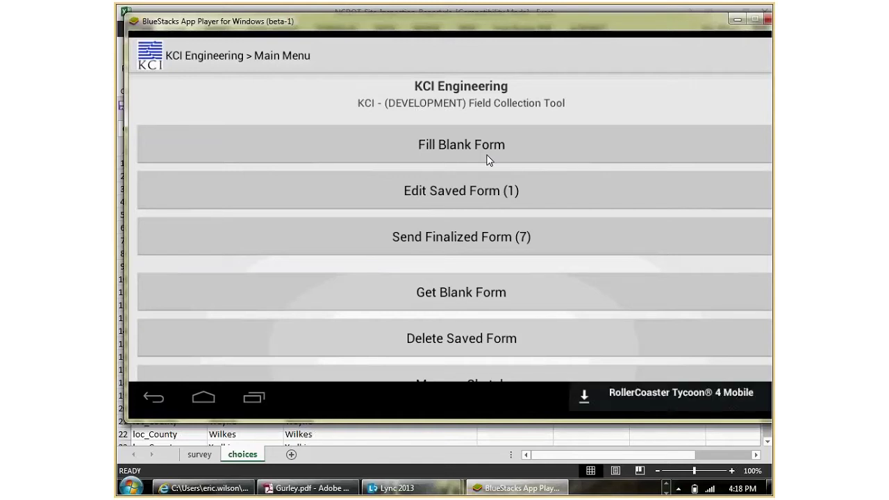
pyautogui.click(488, 159)
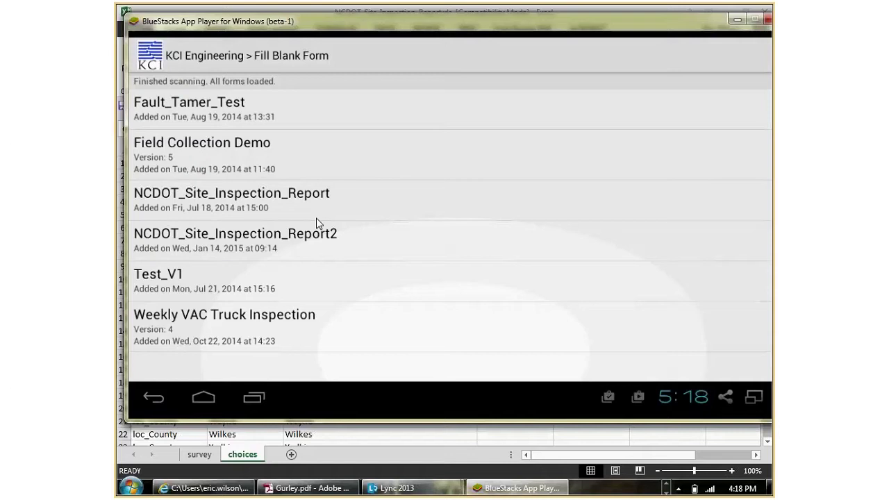
pyautogui.click(171, 396)
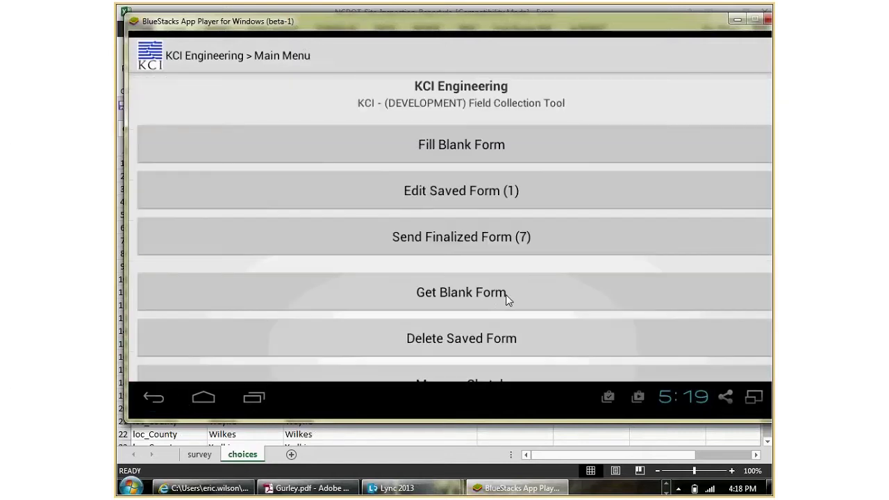
# View the downloadable blank forms, mark NCDOT_Site_Inspection_Report, and return to the main menu without downloading it
pyautogui.click(506, 295)
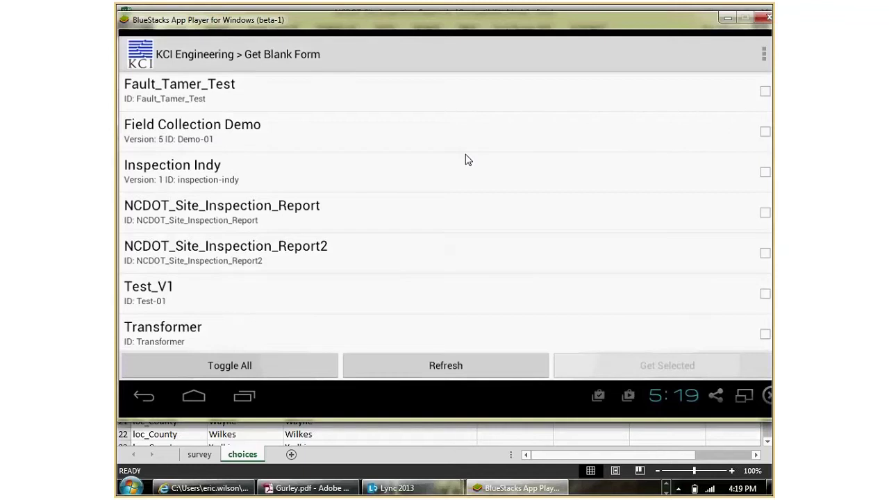
pyautogui.click(765, 212)
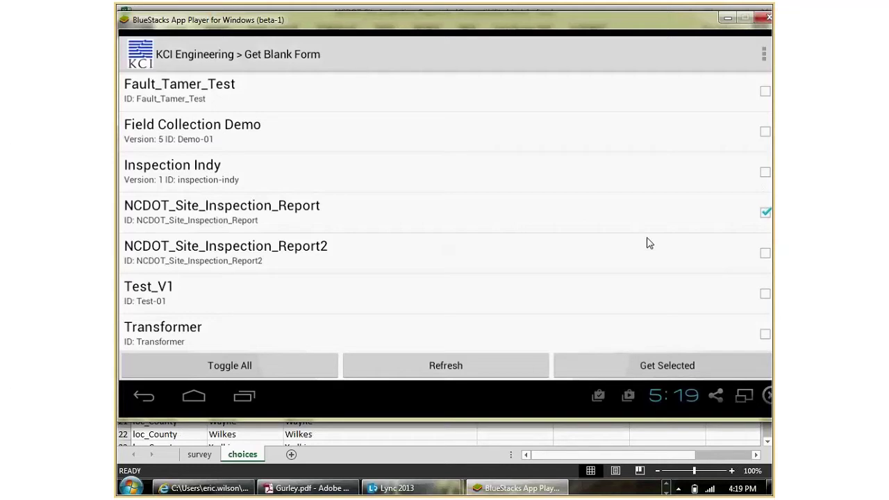
pyautogui.click(145, 398)
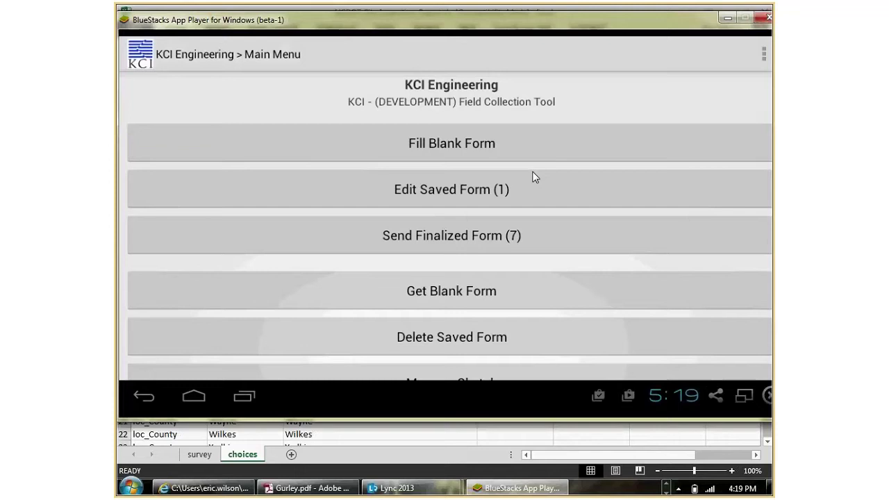
# Open NCDOT_Site_Inspection_Report as a blank form to fill and go to its start
pyautogui.click(496, 156)
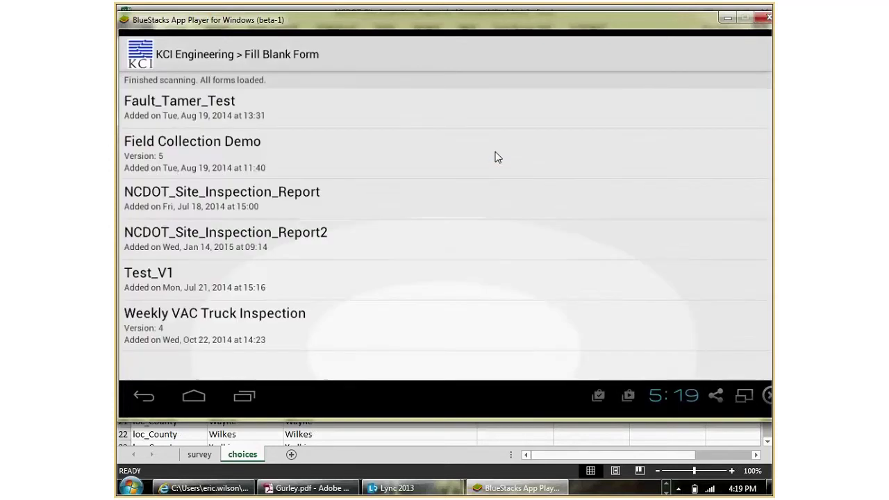
pyautogui.click(387, 203)
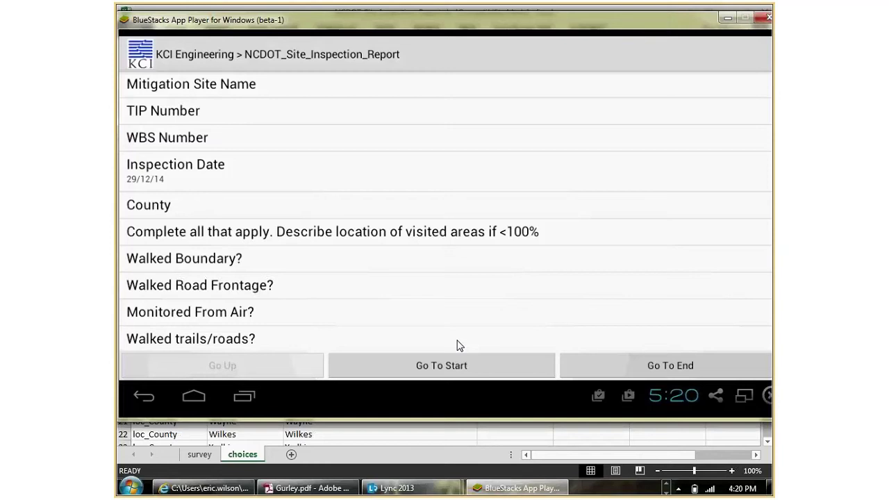
pyautogui.click(464, 366)
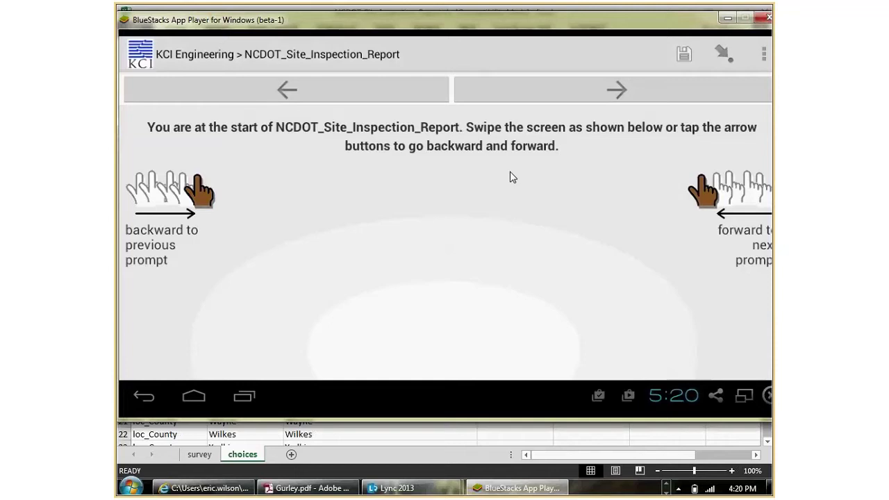
# Enter sample text for Mitigation Site Name and "asdflkasd" for TIP Number, and exit the form ignoring the changes
pyautogui.click(606, 96)
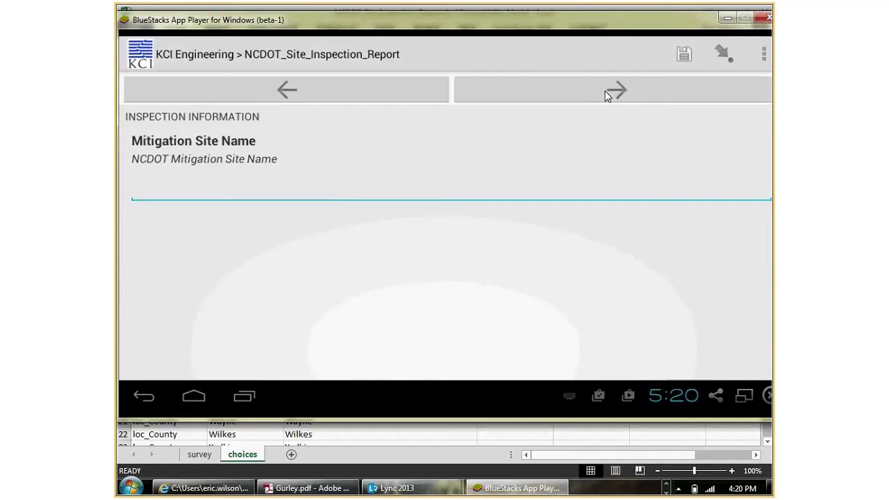
pyautogui.write('tjlasdjf')
pyautogui.click(606, 96)
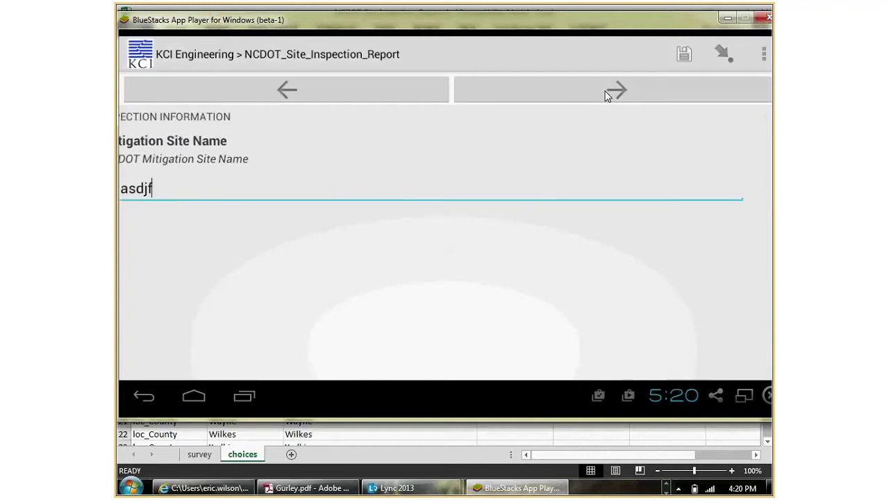
pyautogui.write('asdflkasd')
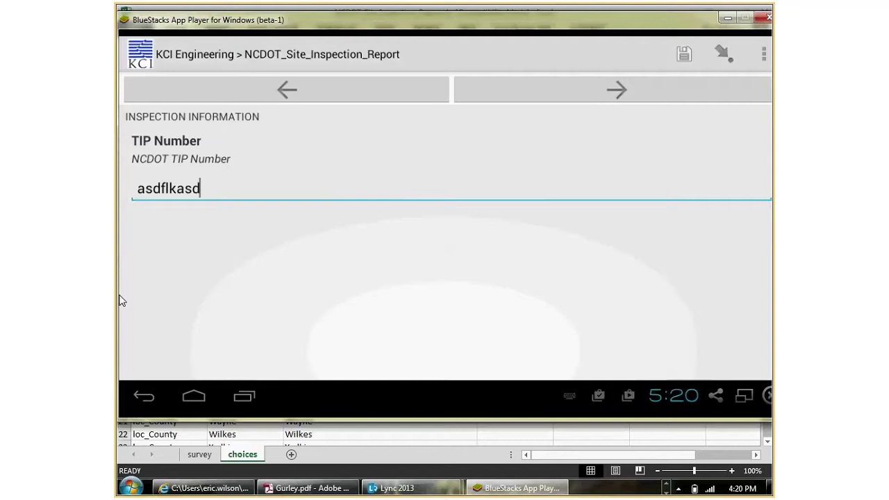
pyautogui.click(146, 396)
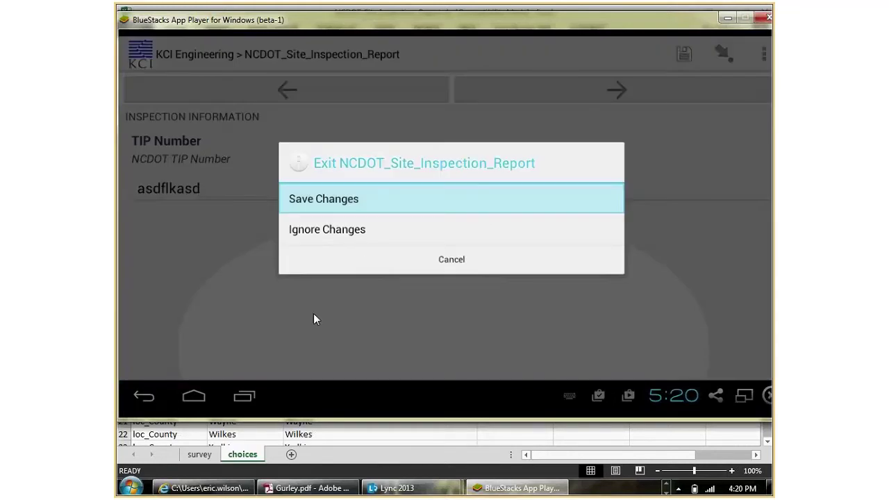
pyautogui.click(337, 231)
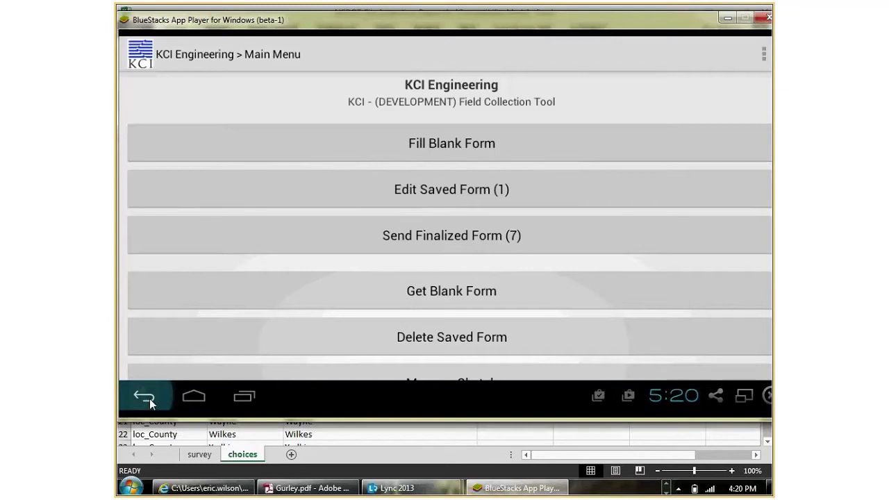
# Leave KCI Engineering, switch to the Excel workbook, and examine the Mitigation Site Name row on the survey sheet
pyautogui.click(150, 398)
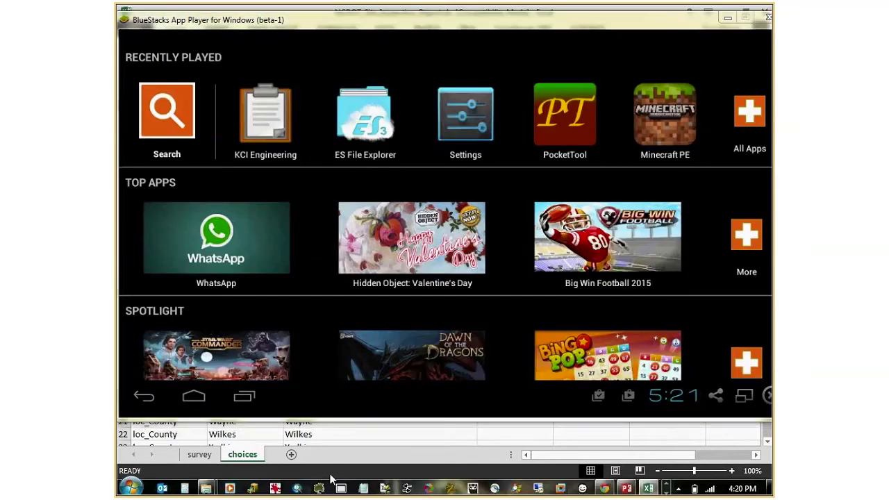
pyautogui.click(648, 489)
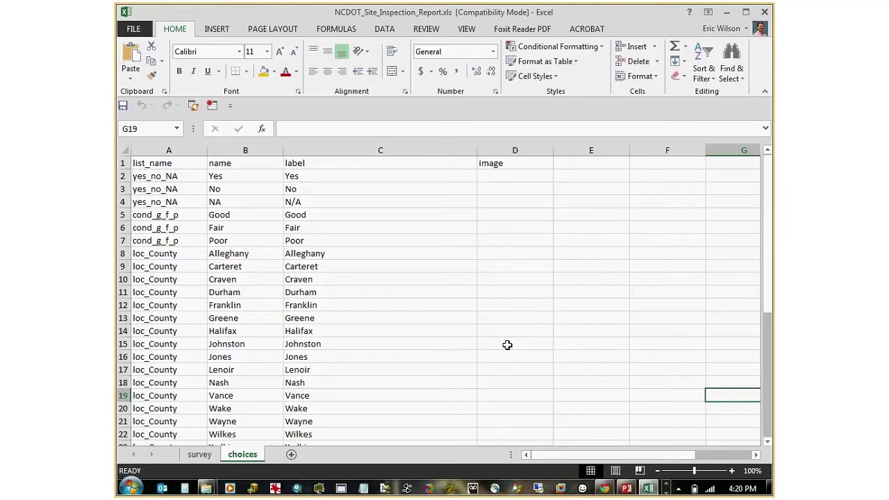
pyautogui.click(200, 457)
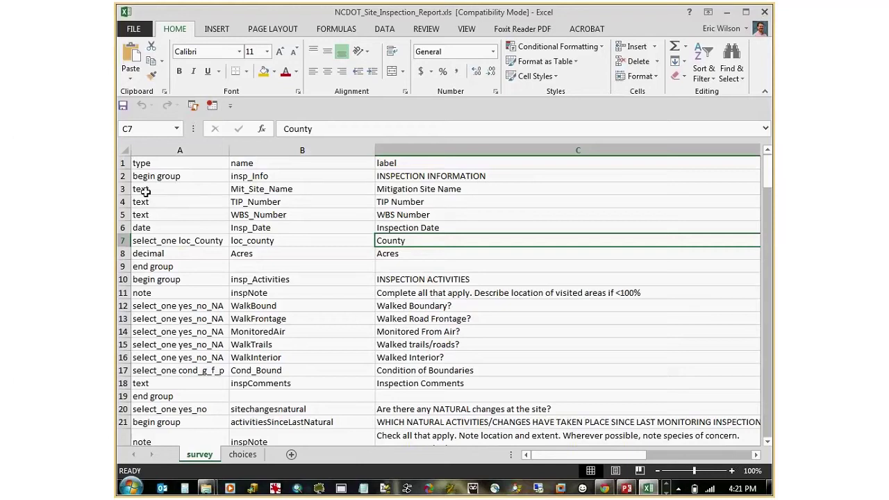
pyautogui.moveTo(144, 191); pyautogui.dragTo(440, 192)
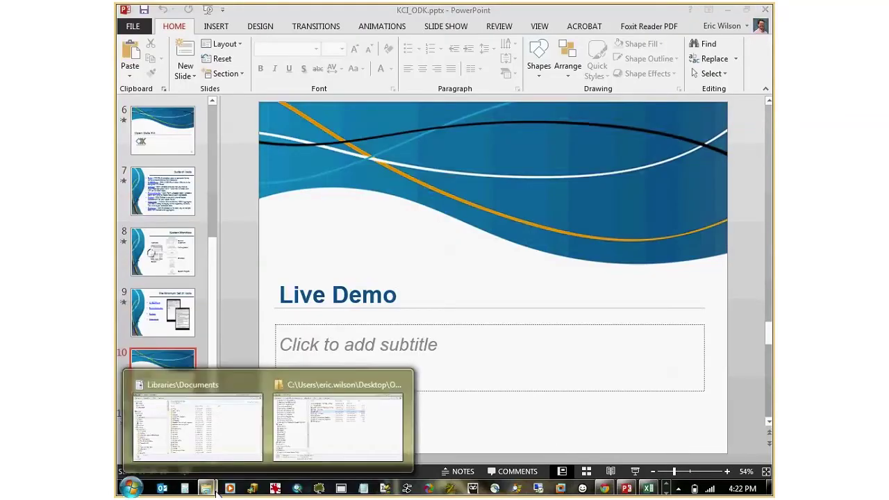
# Switch to File Explorer and go from the ODK_Demo folder window to Local Disk (C:)
pyautogui.click(287, 439)
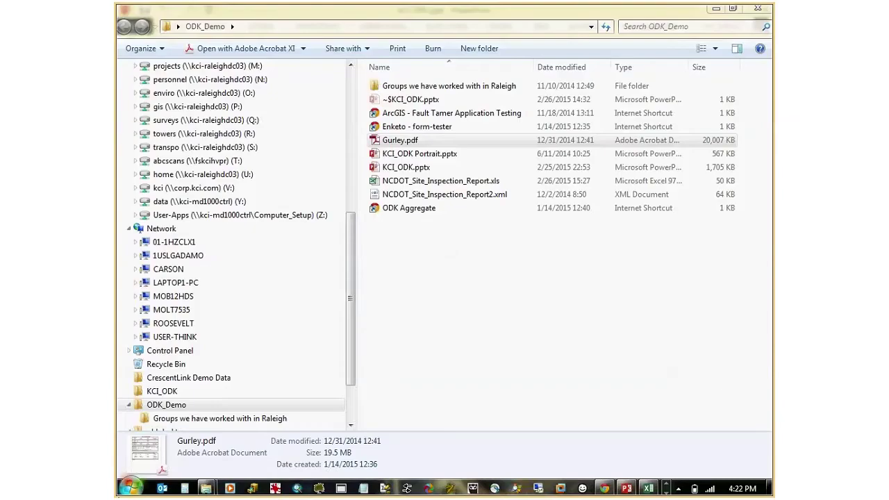
pyautogui.moveTo(206, 488)
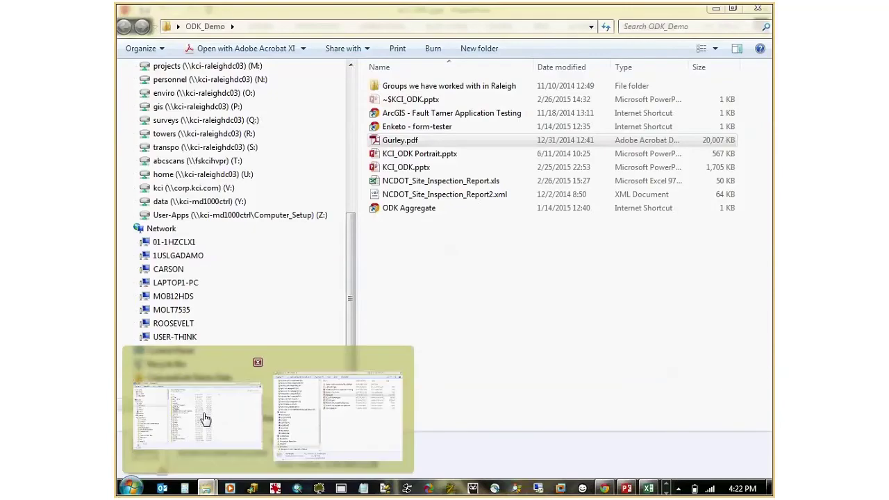
pyautogui.click(204, 416)
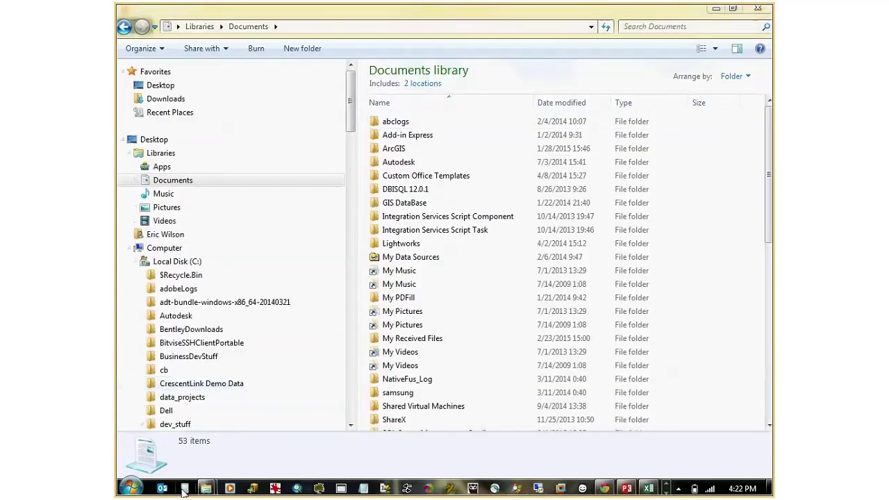
pyautogui.click(287, 439)
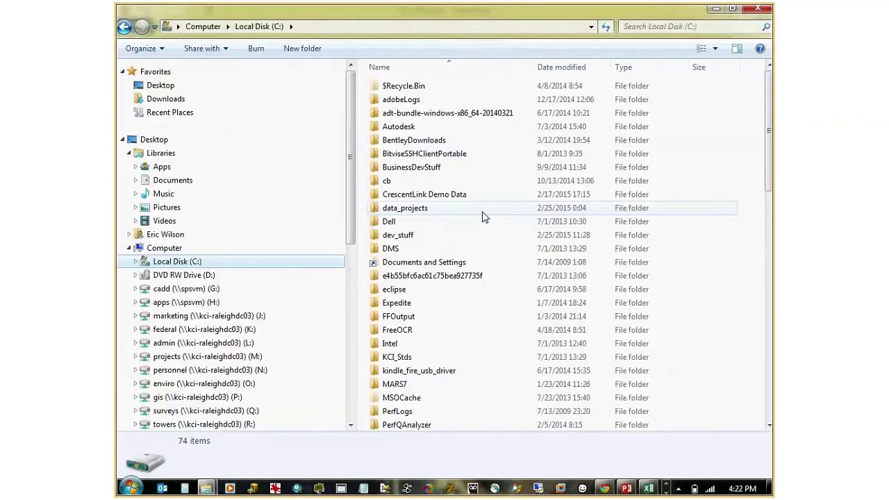
pyautogui.moveTo(769, 192); pyautogui.dragTo(766, 280)
pyautogui.doubleClick(402, 183)
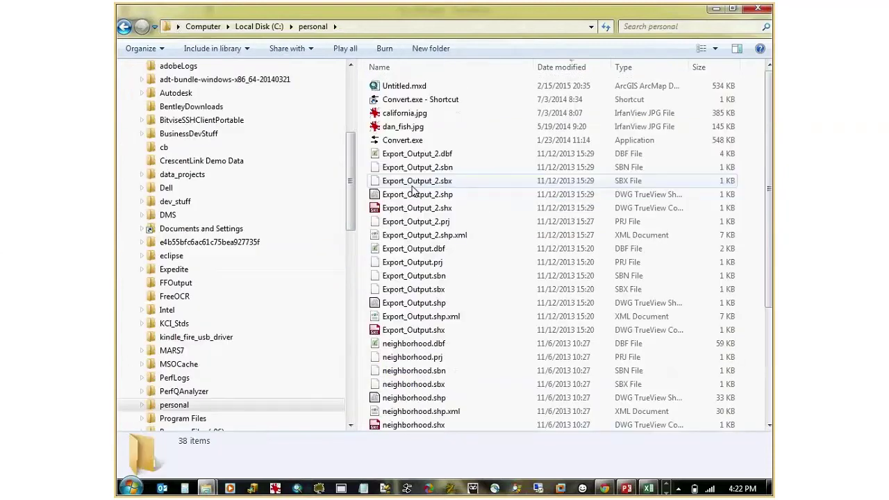
pyautogui.click(500, 67)
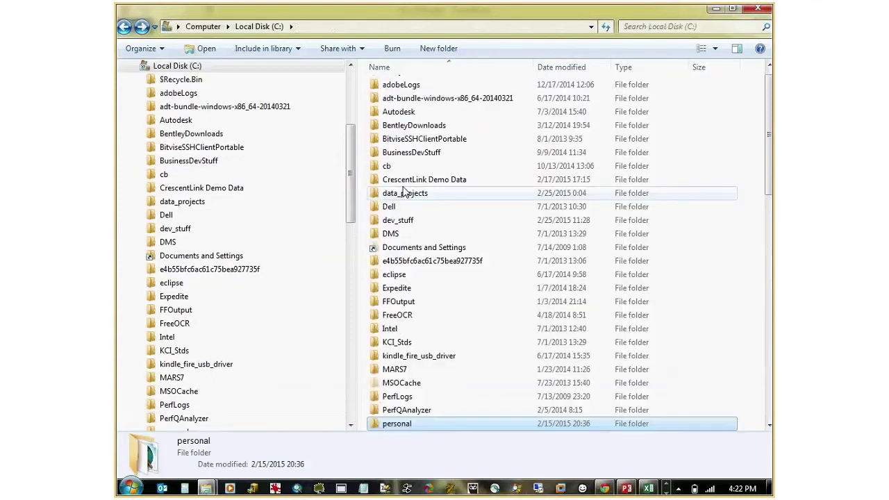
# Open the dev_stuff folder on Local Disk (C:), sort it by name, and open its xlsform folder
pyautogui.doubleClick(406, 222)
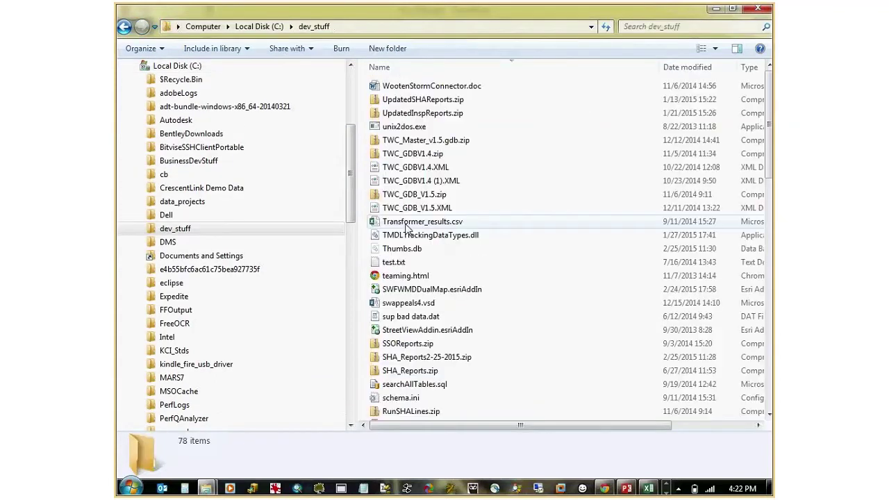
pyautogui.click(454, 68)
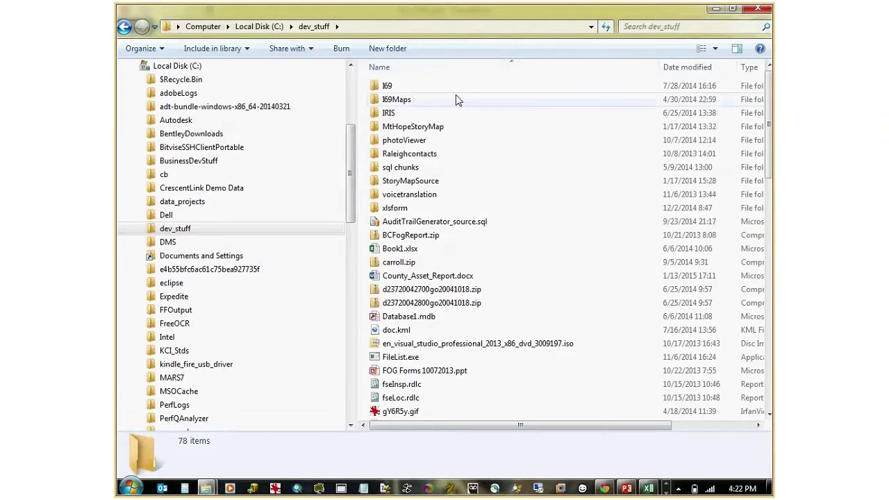
pyautogui.doubleClick(397, 210)
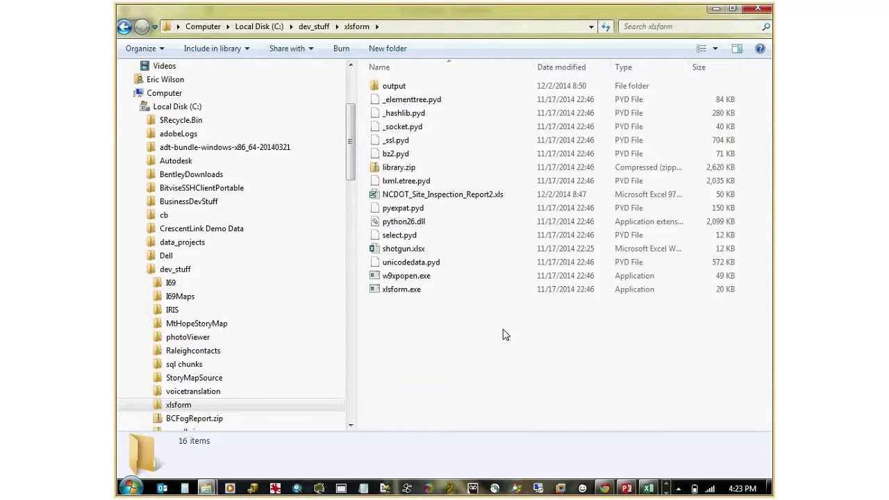
# Examine the converter files in the xlsform folder and select NCDOT_Site_Inspection_Report2.xls
pyautogui.moveTo(505, 335); pyautogui.dragTo(445, 156)
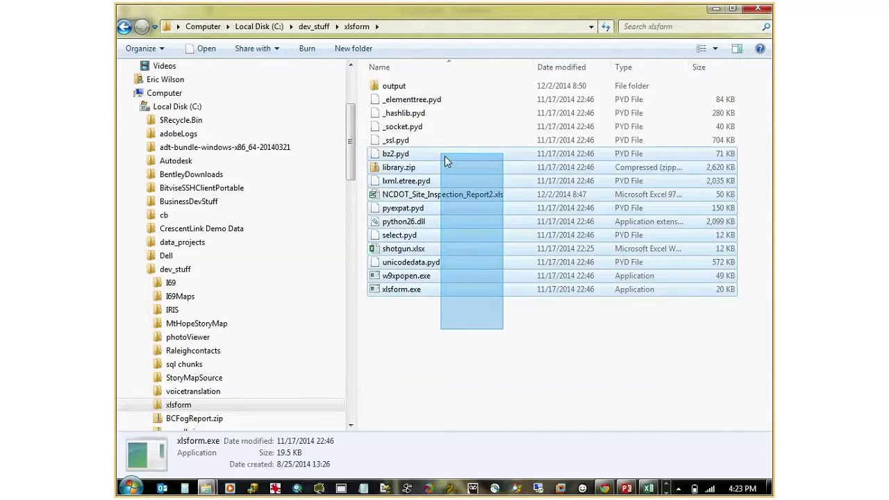
pyautogui.click(452, 367)
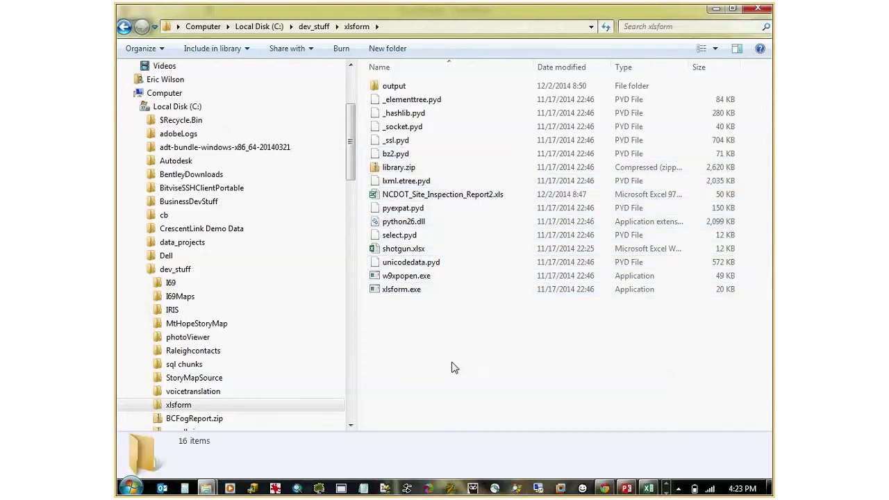
pyautogui.click(458, 195)
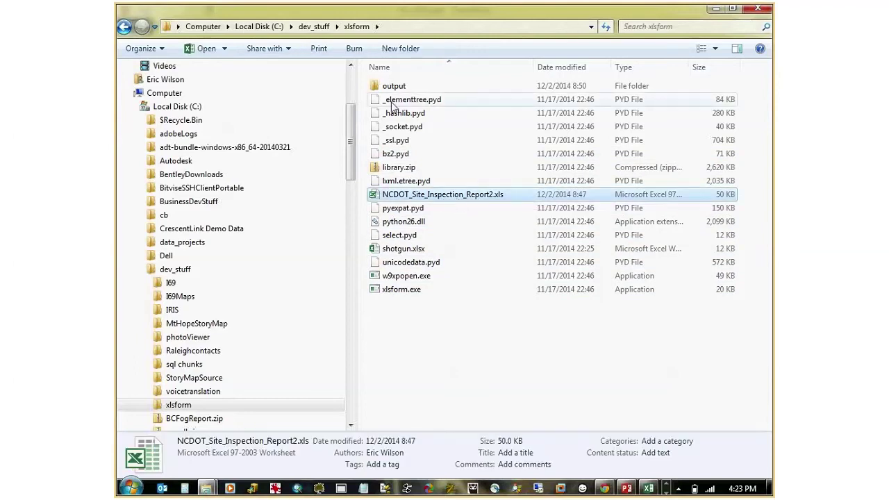
# Open NCDOT_Site_Inspection_Report2.xml from the output folder in Internet Explorer, allow blocked content, look through the XML, and minimize the browser
pyautogui.doubleClick(404, 88)
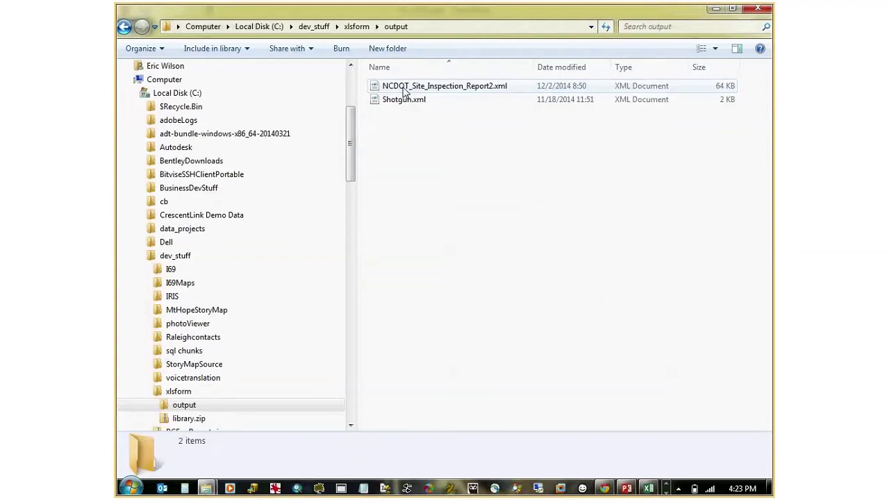
pyautogui.doubleClick(485, 88)
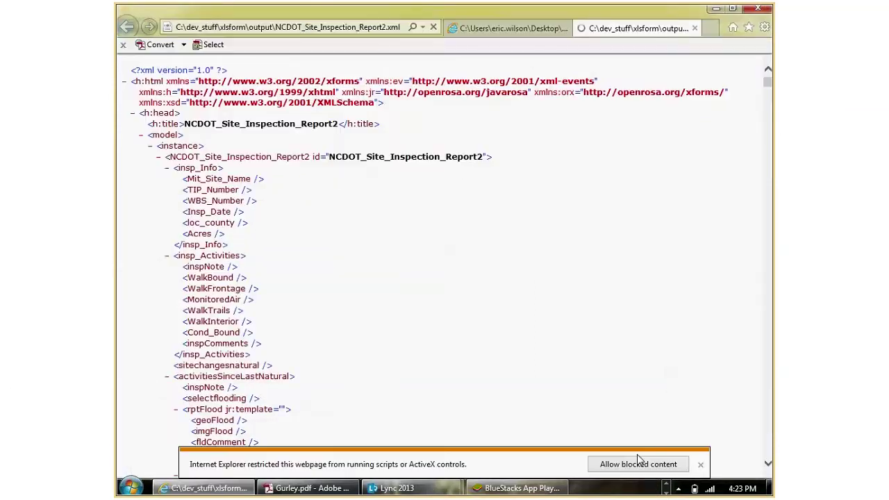
pyautogui.click(637, 462)
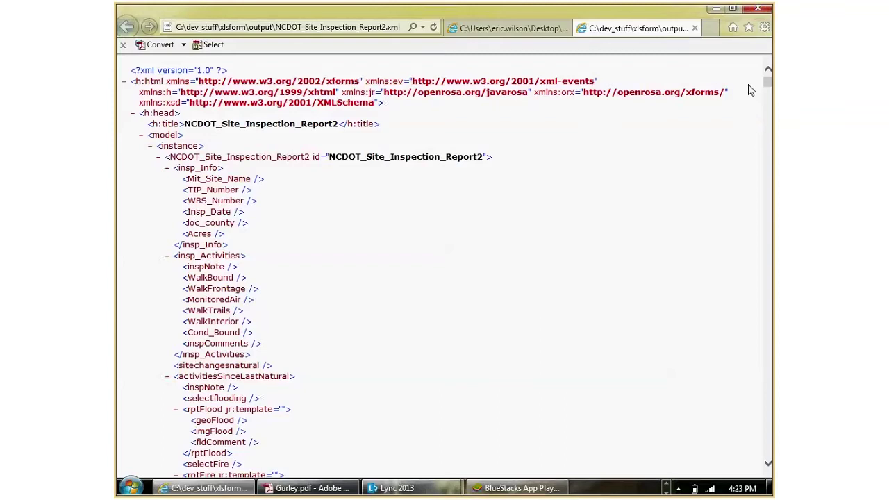
pyautogui.moveTo(767, 86); pyautogui.dragTo(767, 102)
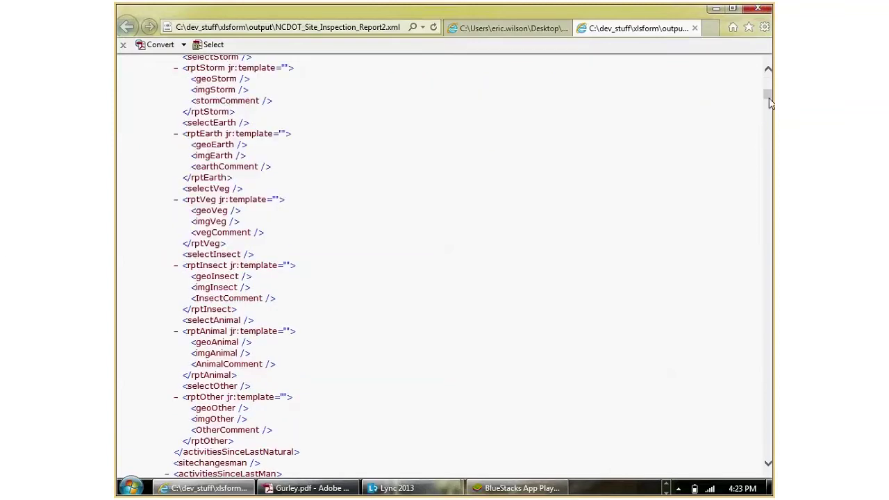
pyautogui.click(716, 11)
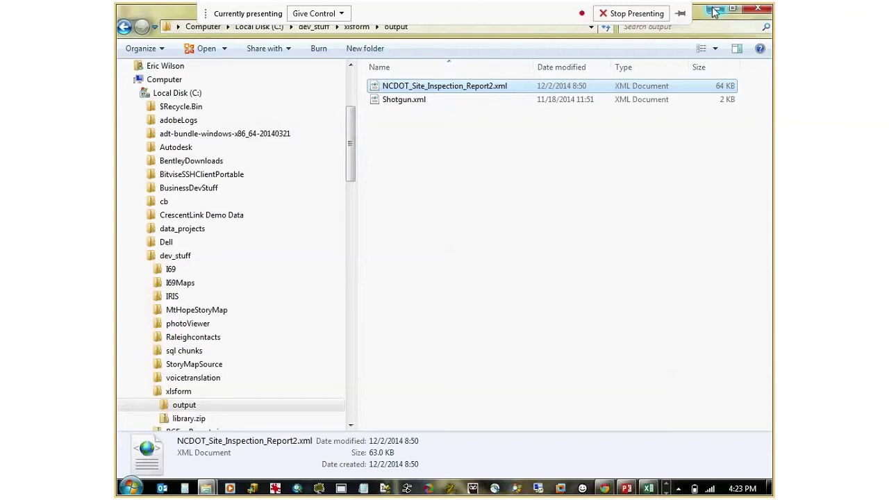
# Return to the ODK_Demo folder in File Explorer and open the Enketo - form-tester shortcut in Chrome
pyautogui.click(715, 11)
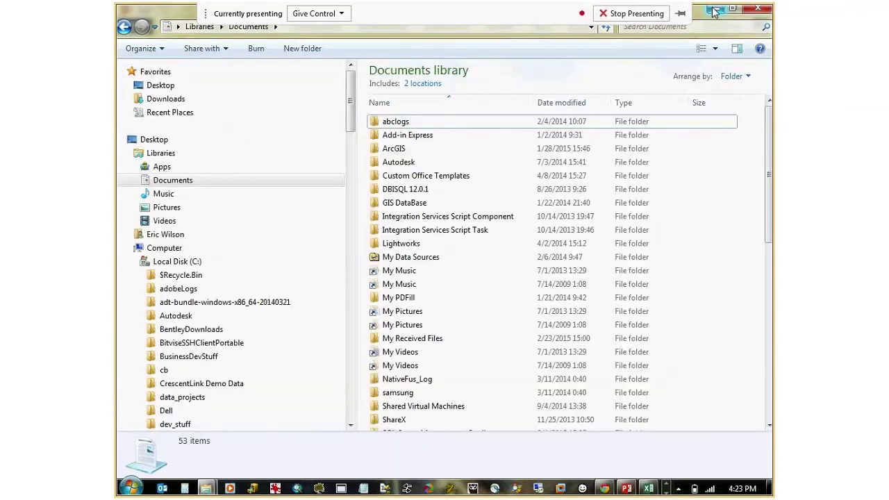
pyautogui.click(605, 489)
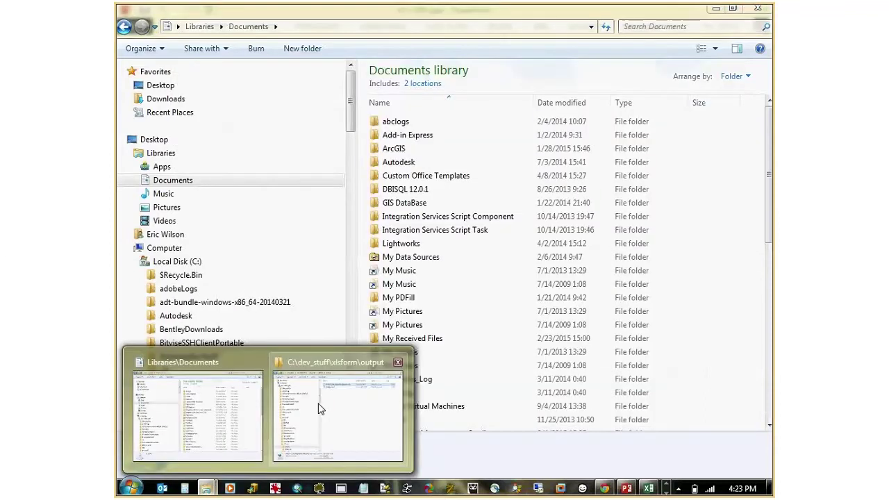
pyautogui.click(320, 408)
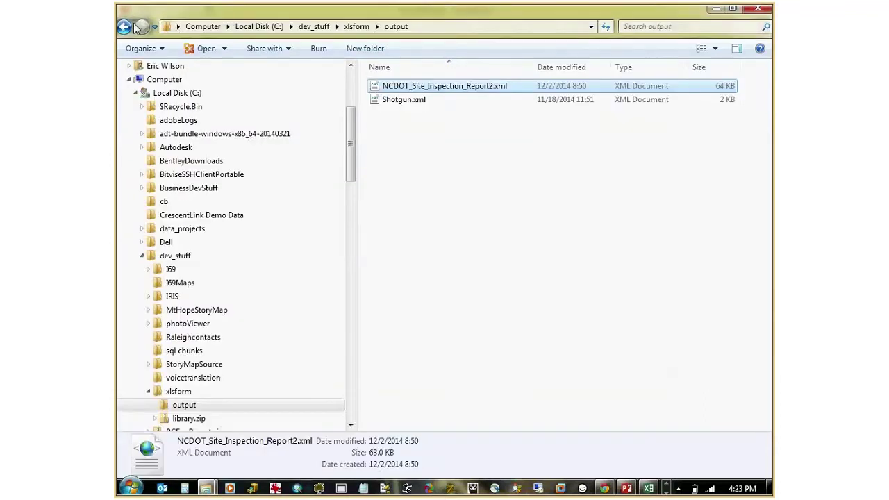
pyautogui.click(124, 27)
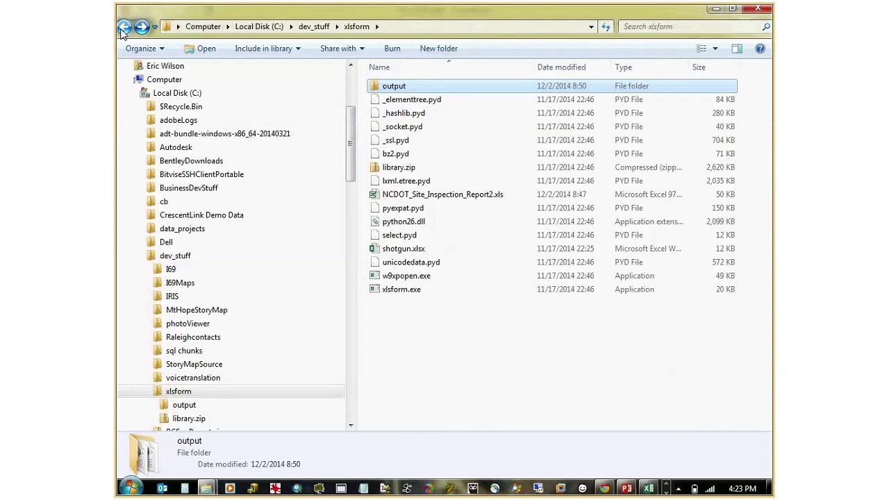
pyautogui.click(125, 28)
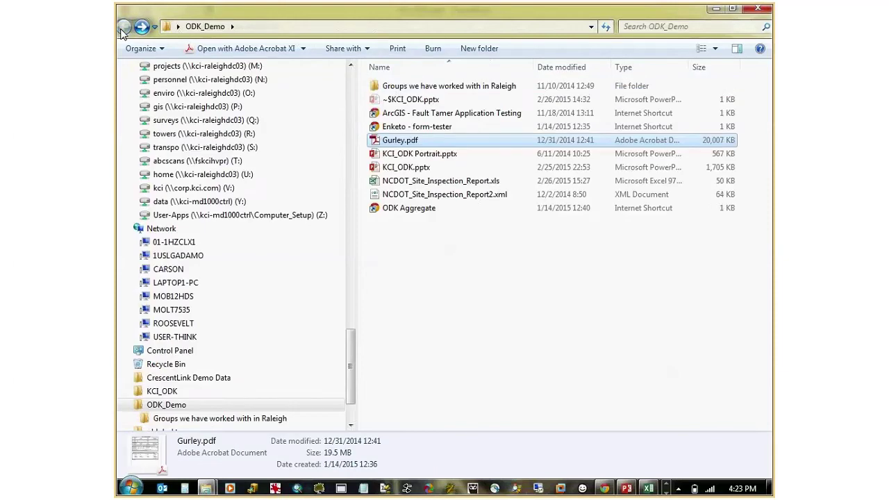
pyautogui.doubleClick(467, 129)
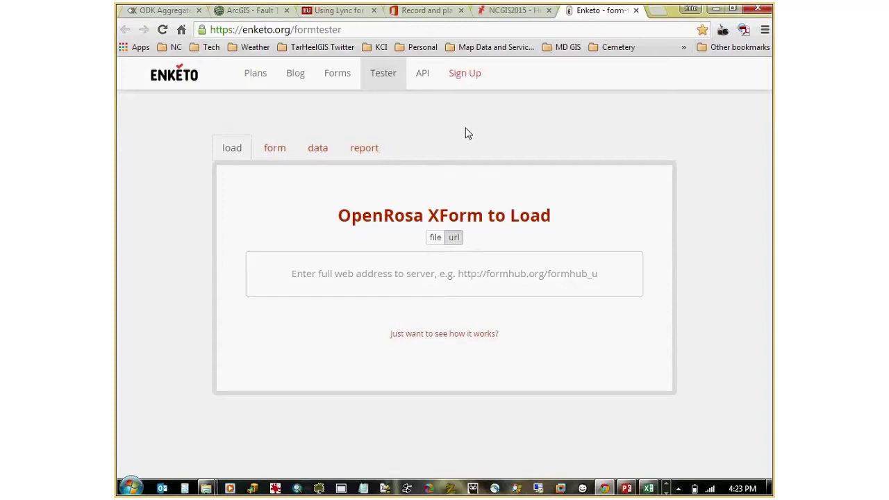
# Load NCDOT_Site_Inspection_Report2.xml as a file from C:\dev_stuff\xlsform\output into the Enketo form tester
pyautogui.click(435, 238)
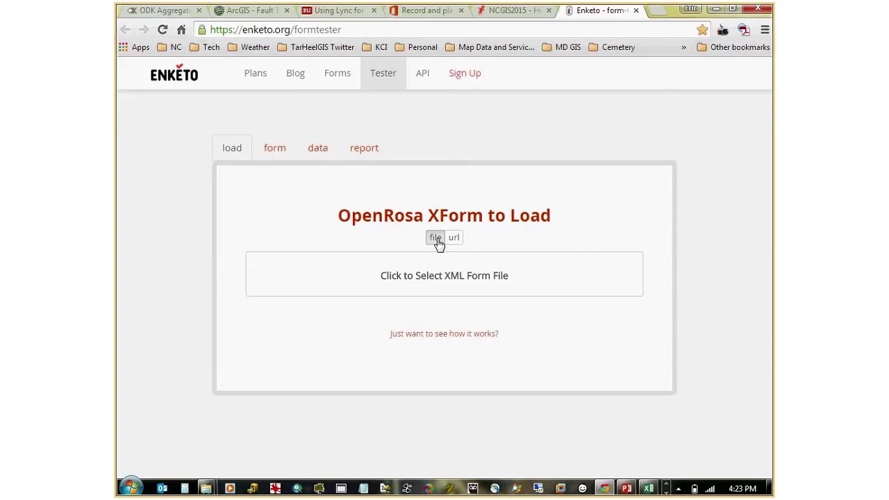
pyautogui.click(448, 292)
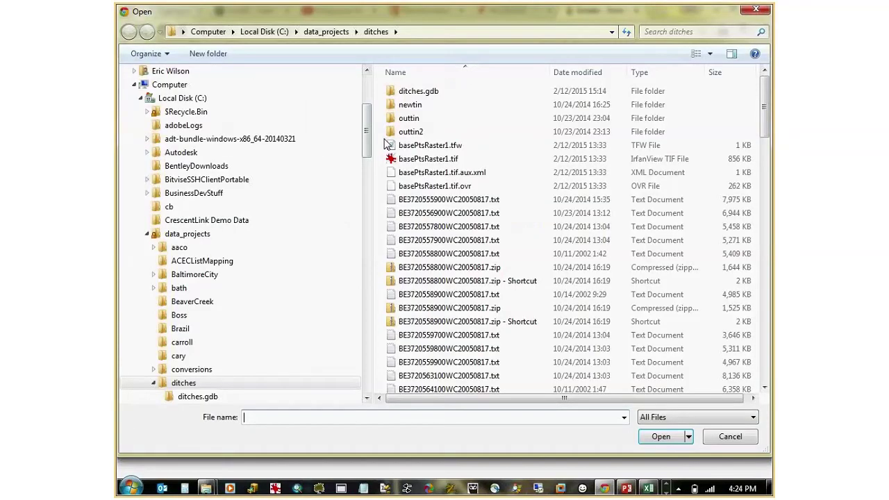
pyautogui.click(147, 233)
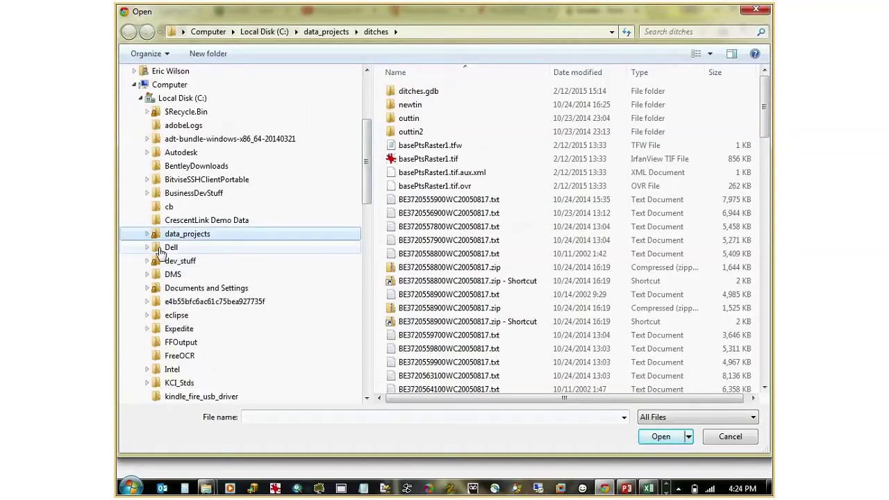
pyautogui.click(178, 263)
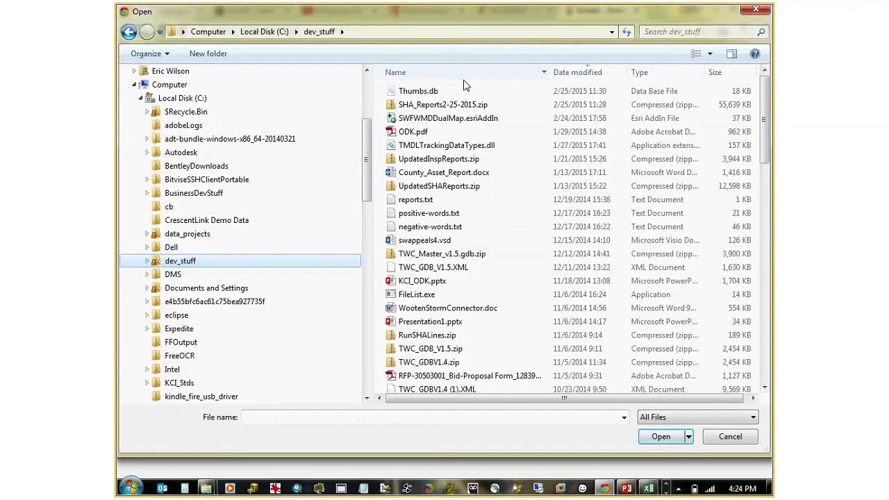
pyautogui.click(477, 72)
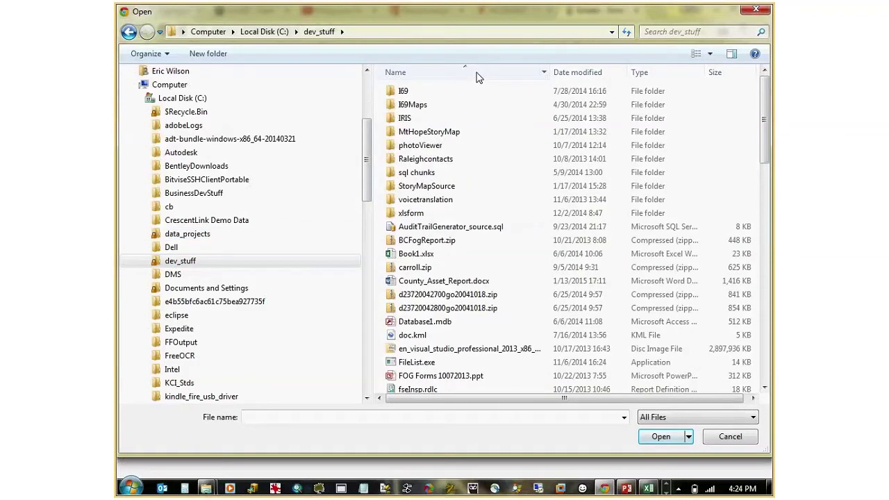
pyautogui.doubleClick(410, 212)
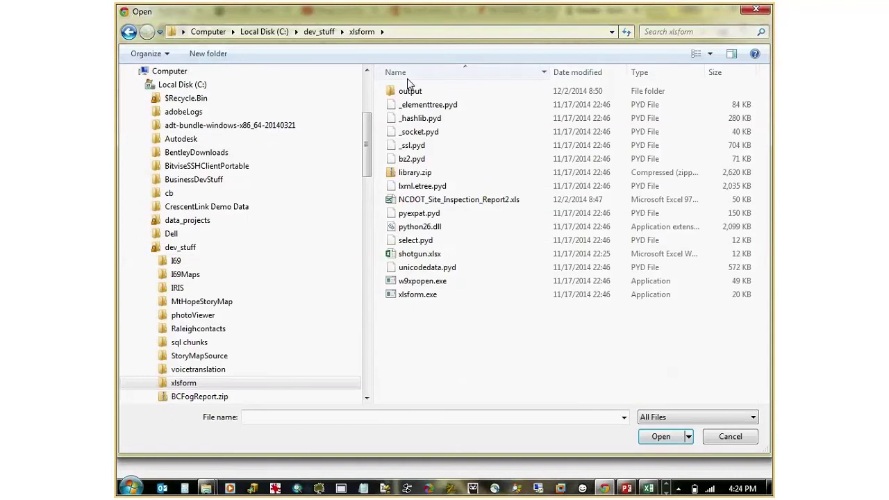
pyautogui.doubleClick(410, 90)
pyautogui.doubleClick(432, 104)
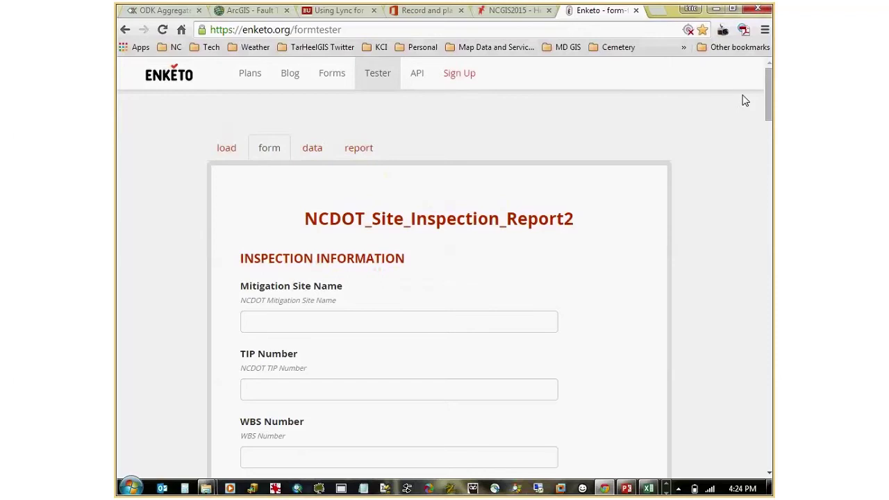
# Compare the loaded form's Inspection Information fields with the survey sheet in Excel, leaving the workbook window maximized
pyautogui.moveTo(768, 92); pyautogui.dragTo(769, 103)
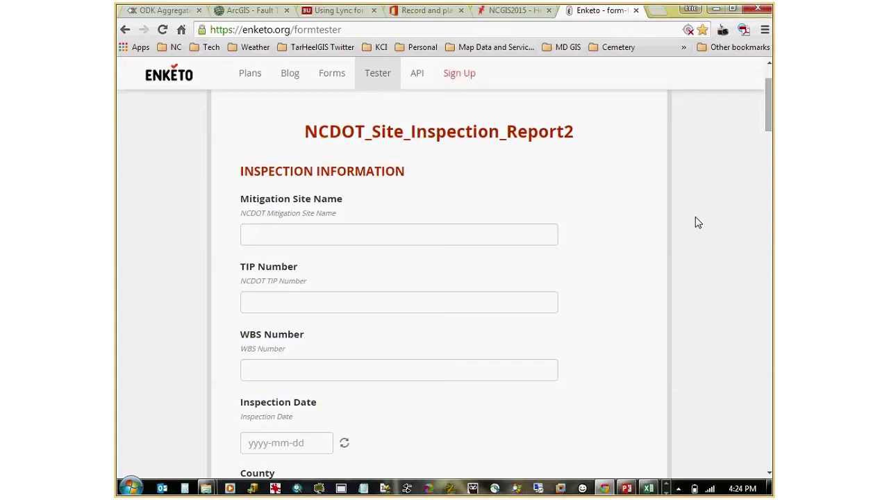
pyautogui.click(647, 489)
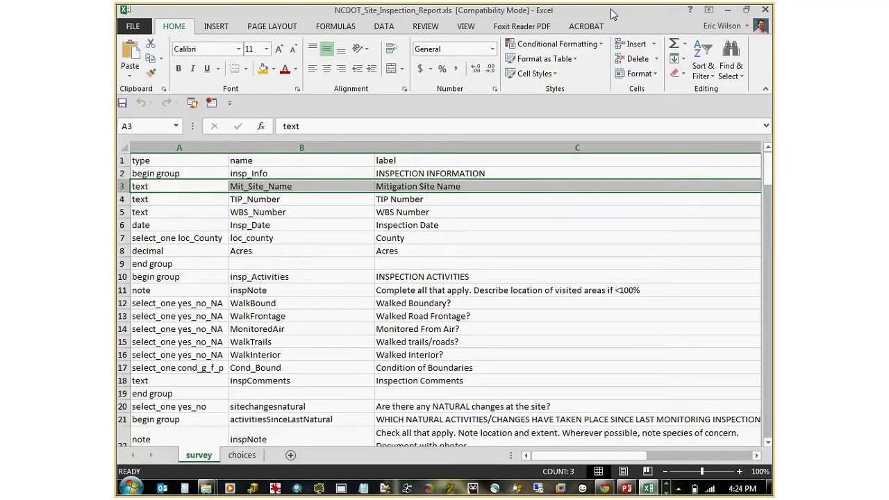
pyautogui.moveTo(613, 14); pyautogui.dragTo(772, 15)
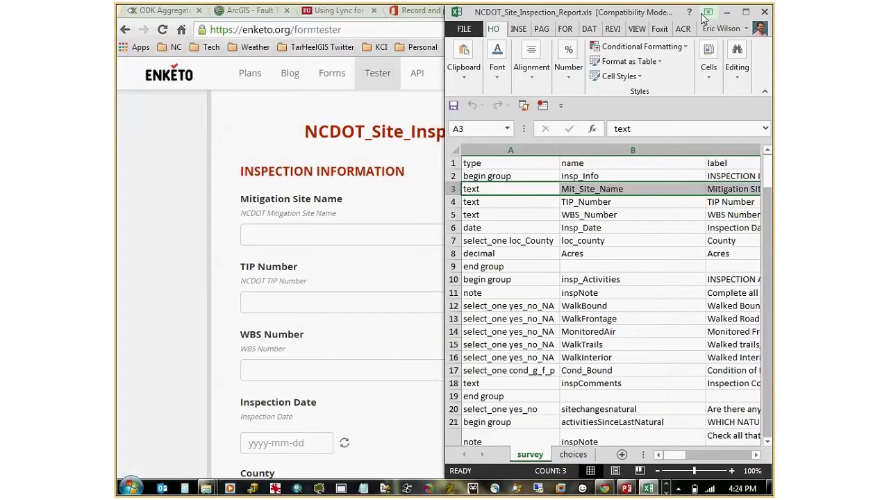
pyautogui.moveTo(702, 19); pyautogui.dragTo(681, 54)
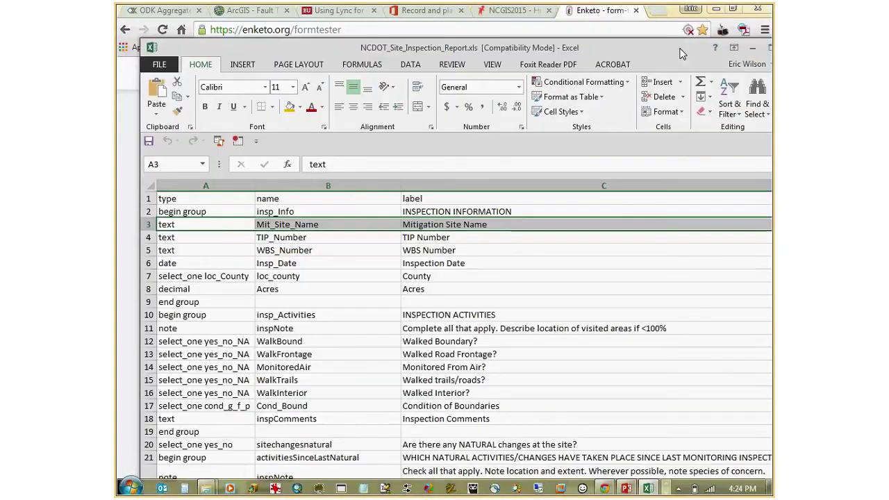
pyautogui.doubleClick(681, 53)
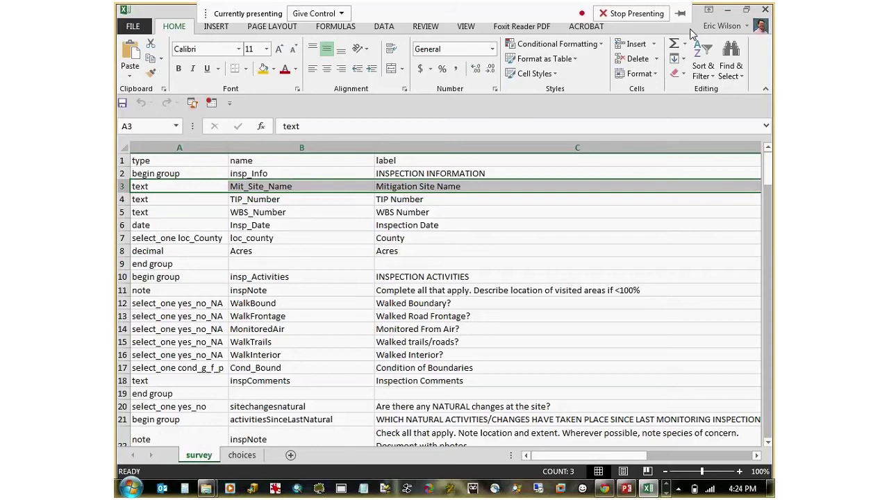
# Dock the survey workbook in the right half of the screen beside the Enketo form and narrow the name column
pyautogui.doubleClick(692, 33)
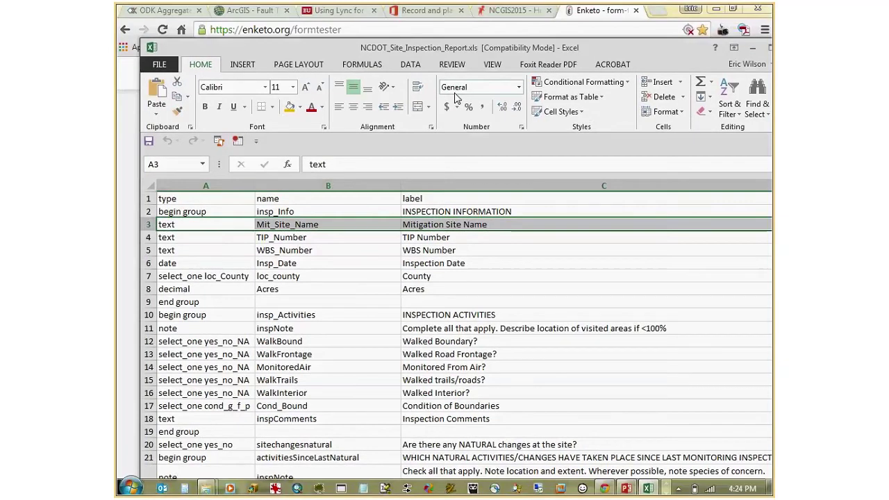
pyautogui.press('super+Right')
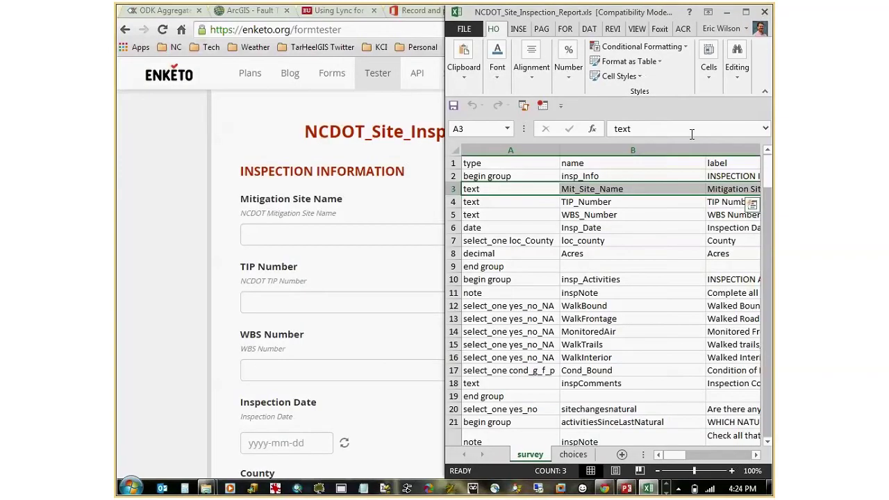
pyautogui.moveTo(702, 154); pyautogui.dragTo(658, 155)
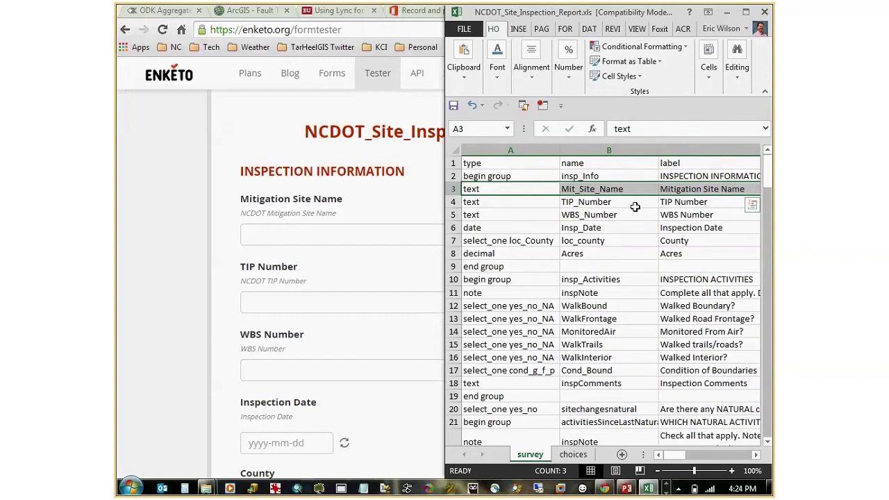
pyautogui.click(298, 239)
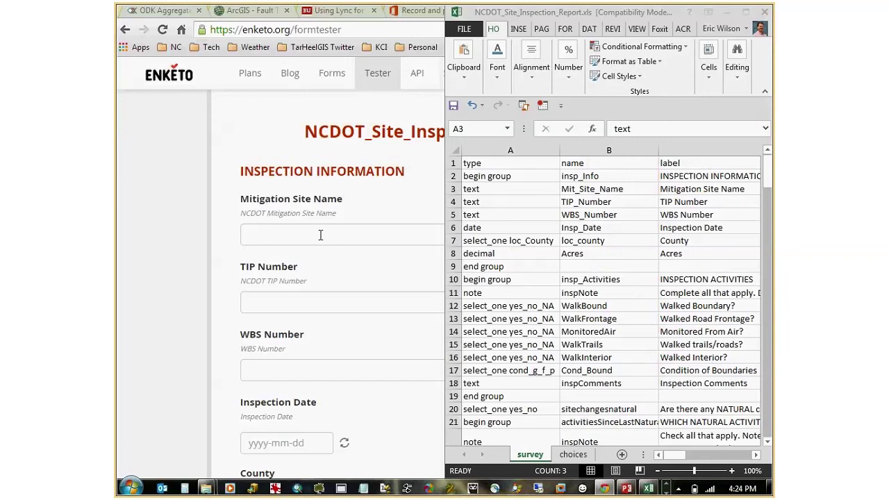
pyautogui.click(602, 180)
# Return to the full Enketo form and select Greene as the County
pyautogui.click(176, 112)
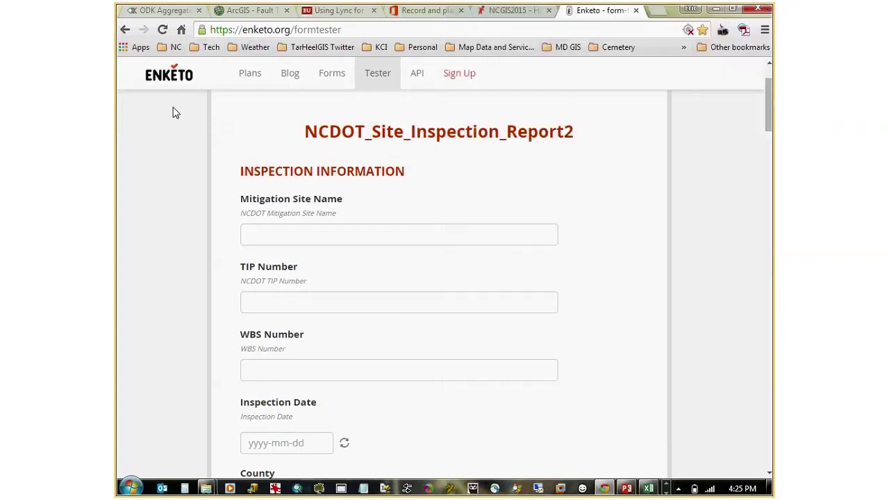
pyautogui.moveTo(769, 94); pyautogui.dragTo(771, 147)
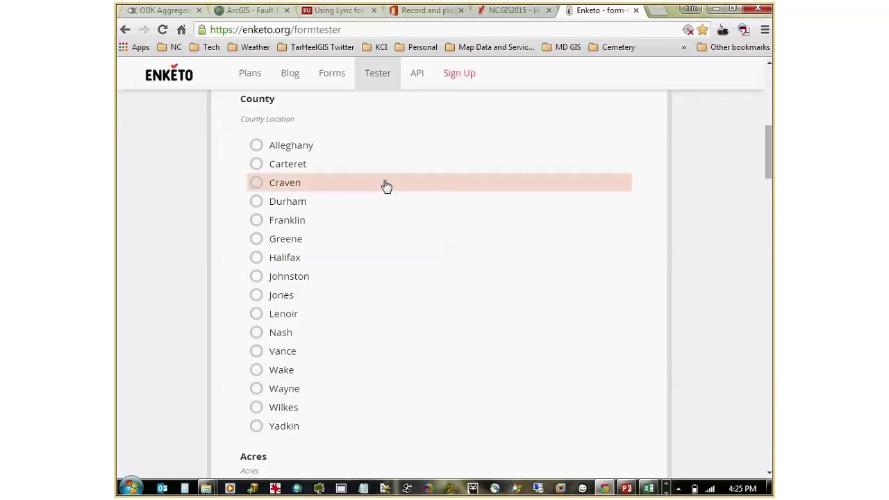
pyautogui.click(299, 201)
pyautogui.click(361, 239)
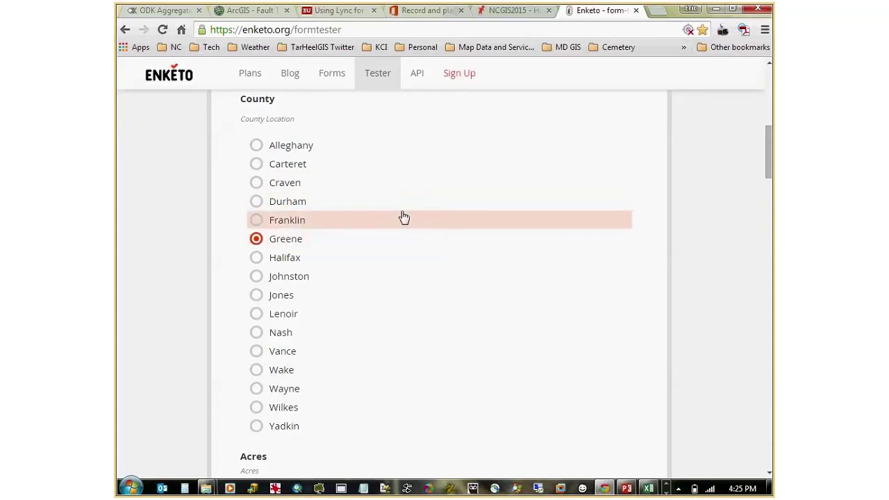
# Answer Yes to the question about NATURAL changes at the site and Yes to Flooding?
pyautogui.moveTo(764, 159); pyautogui.dragTo(764, 215)
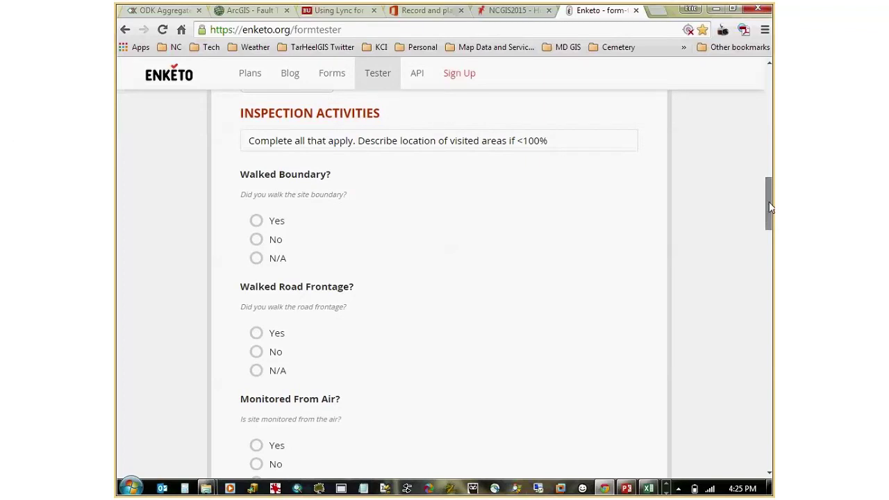
pyautogui.moveTo(769, 206); pyautogui.dragTo(773, 305)
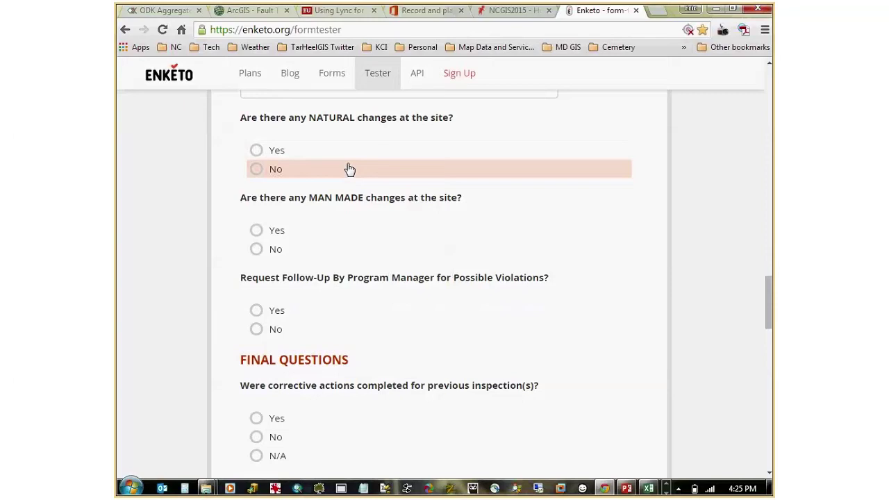
pyautogui.click(256, 153)
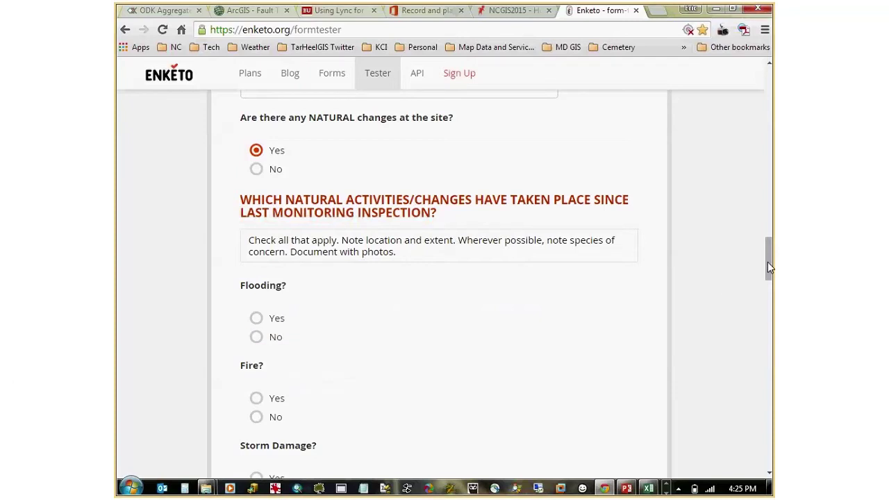
pyautogui.moveTo(768, 262); pyautogui.dragTo(768, 271)
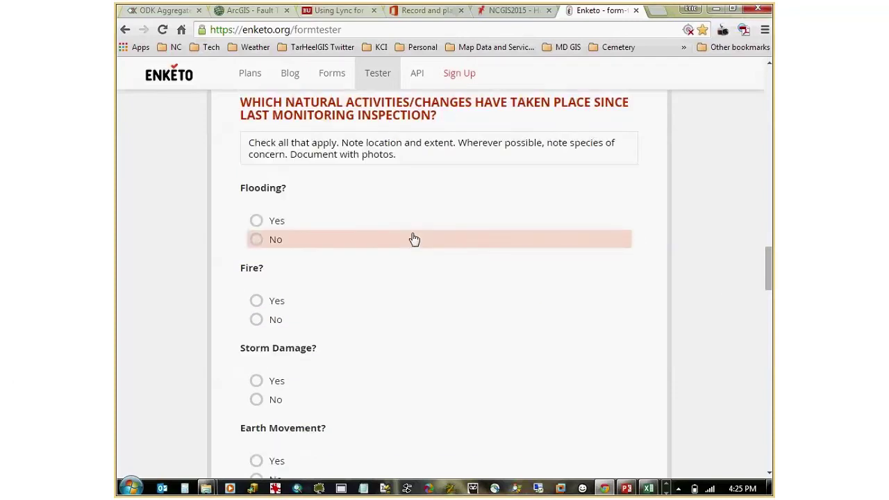
pyautogui.click(256, 221)
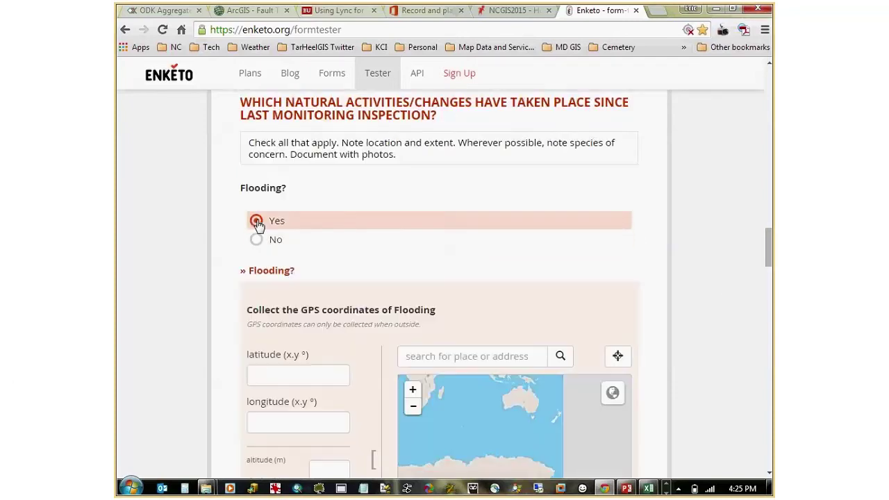
# Review the Flooding GPS, image and comments fields, and add a second Flooding? group to the form
pyautogui.moveTo(768, 236); pyautogui.dragTo(768, 252)
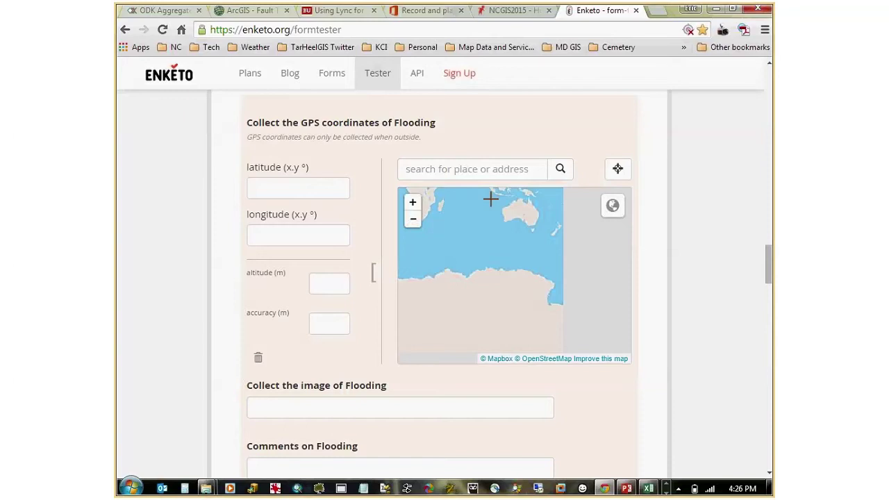
pyautogui.moveTo(771, 250); pyautogui.dragTo(769, 279)
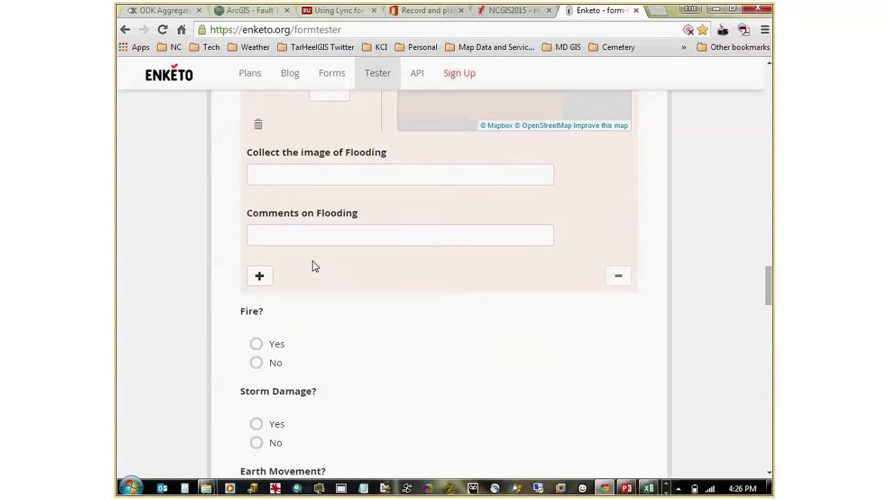
pyautogui.click(258, 278)
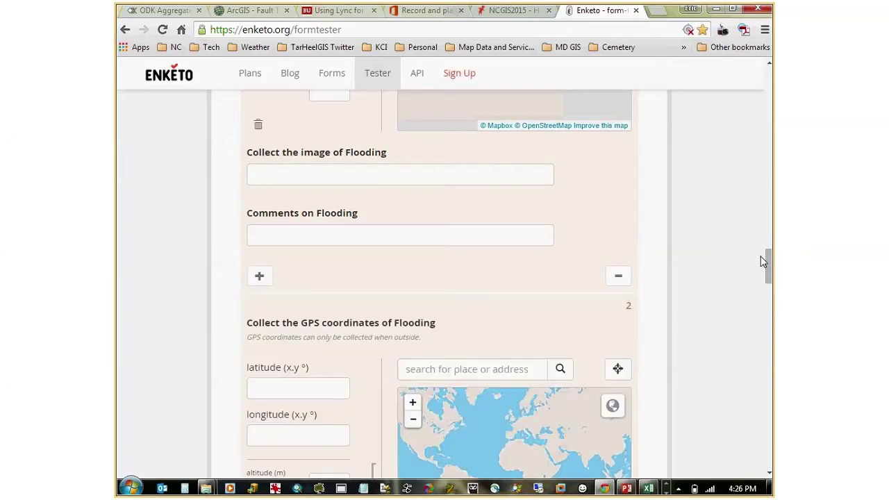
pyautogui.moveTo(767, 262)
pyautogui.mouseDown()
pyautogui.moveTo(767, 235)
pyautogui.moveTo(766, 260)
pyautogui.mouseUp()
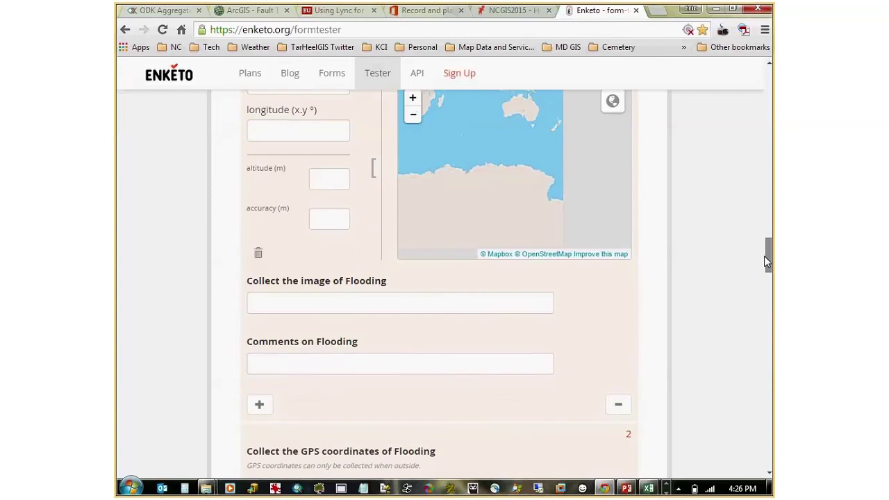
pyautogui.click(379, 312)
pyautogui.click(737, 437)
# Look through the remaining form questions about land use and deed restrictions, and close the Enketo form tester
pyautogui.moveTo(769, 250); pyautogui.dragTo(771, 416)
pyautogui.moveTo(611, 7)
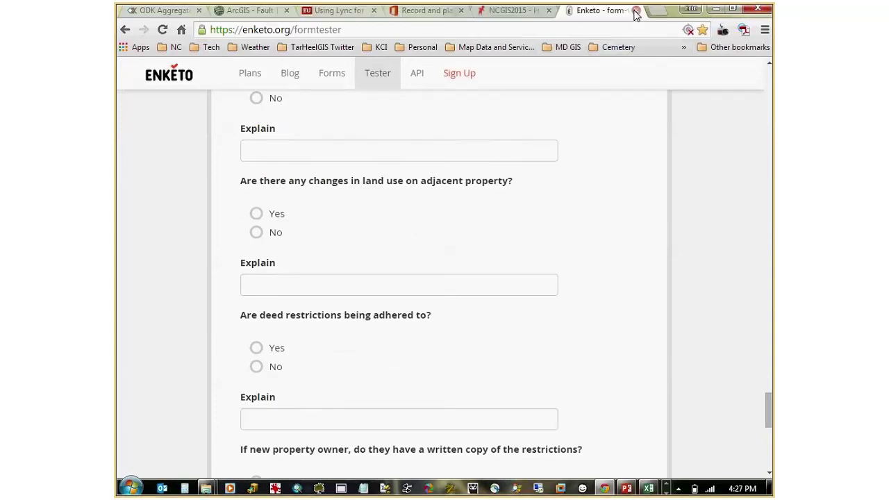
pyautogui.click(636, 12)
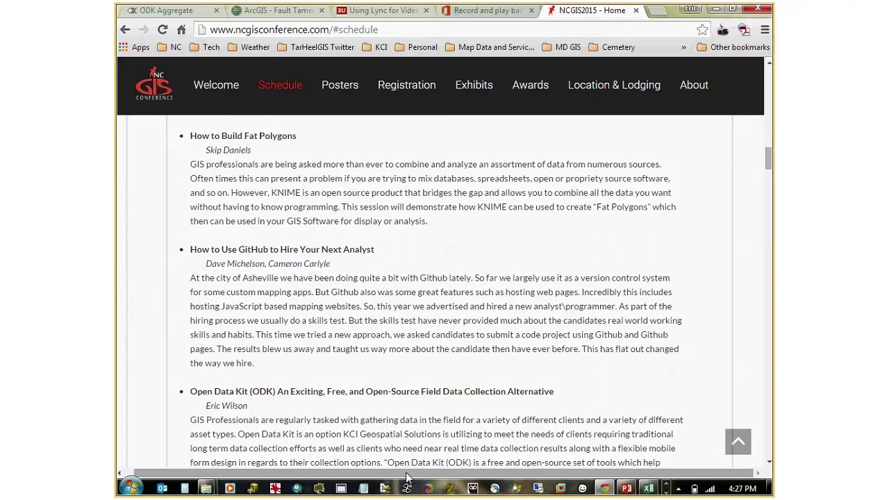
# Switch to BlueStacks App Player and open the blank form NCDOT_Site_Inspection_Report2 in KCI Engineering
pyautogui.click(666, 492)
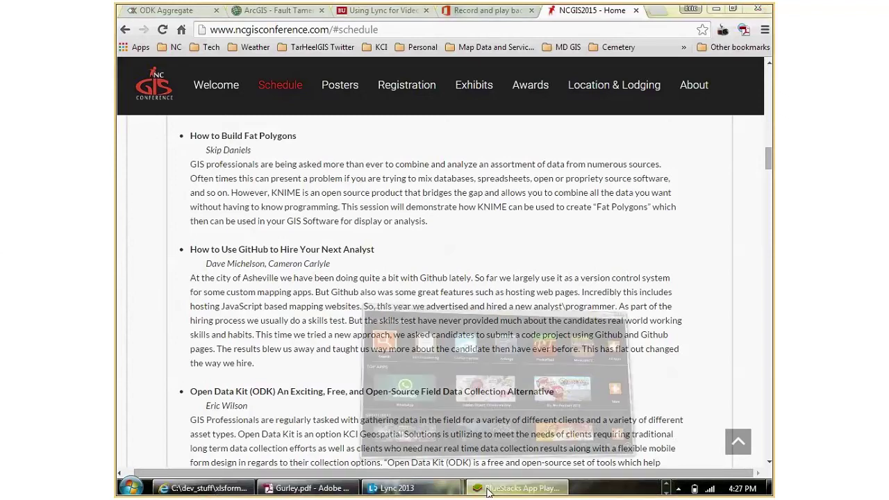
pyautogui.click(487, 489)
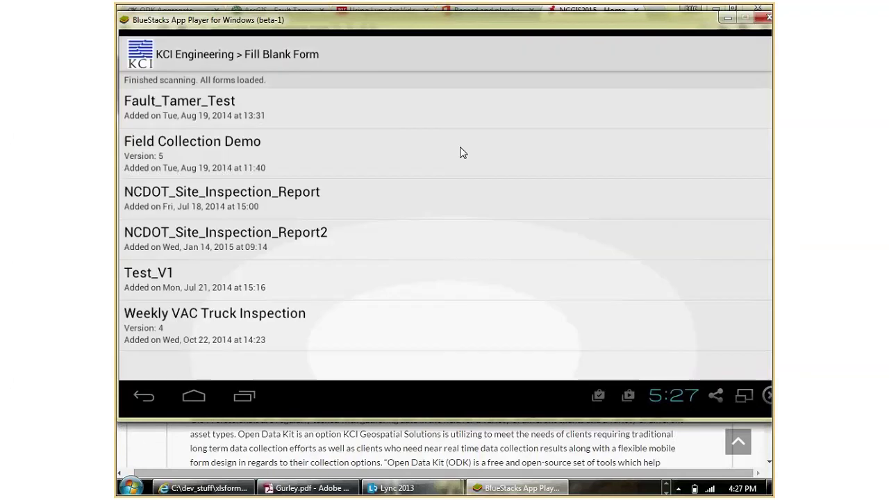
pyautogui.click(295, 240)
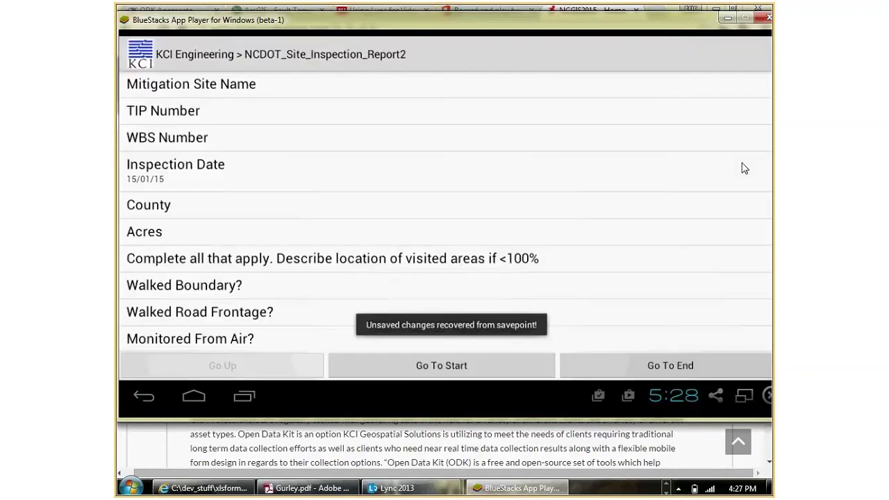
# Find the Flooding? group in the form's question list, expand it and open its first entry
pyautogui.scroll(-5, 595, 222)
pyautogui.scroll(-3, 565, 292)
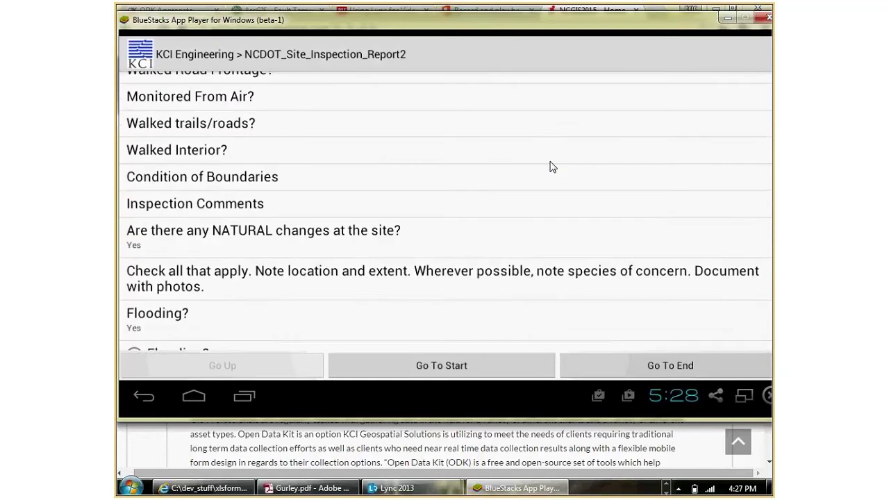
pyautogui.scroll(-1, 304, 234)
pyautogui.scroll(-3, 304, 234)
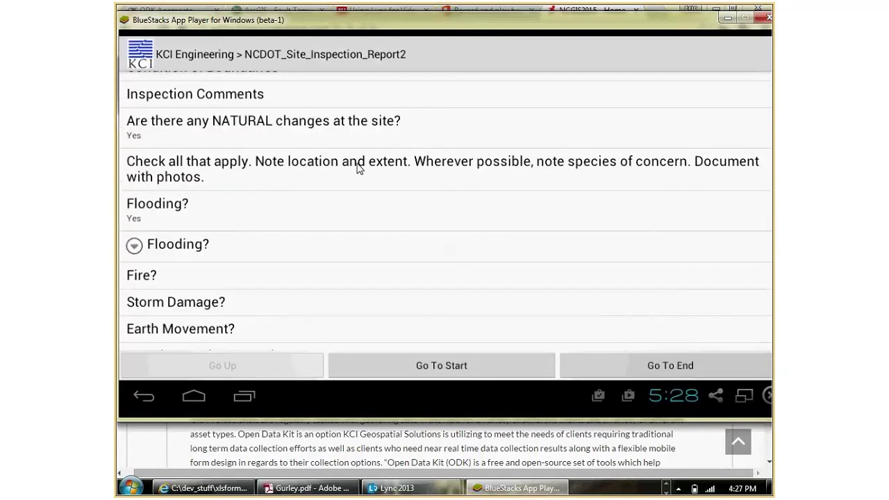
pyautogui.click(134, 245)
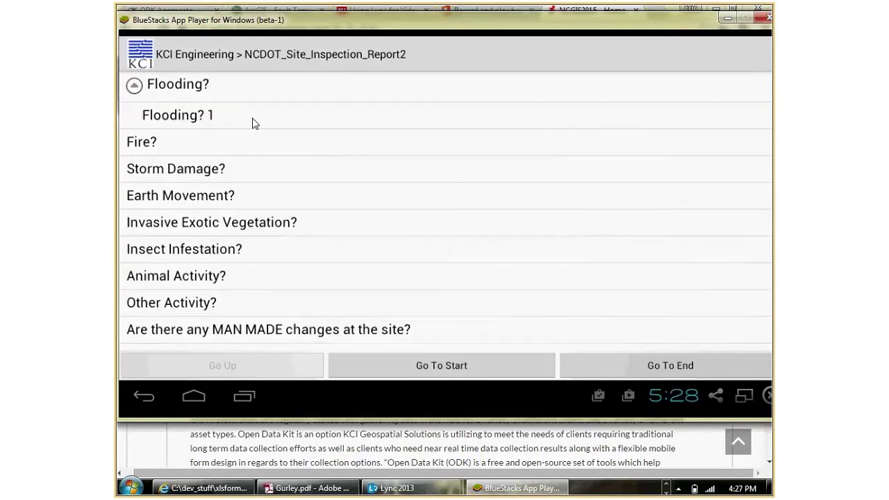
pyautogui.click(165, 89)
pyautogui.click(186, 92)
pyautogui.click(186, 92)
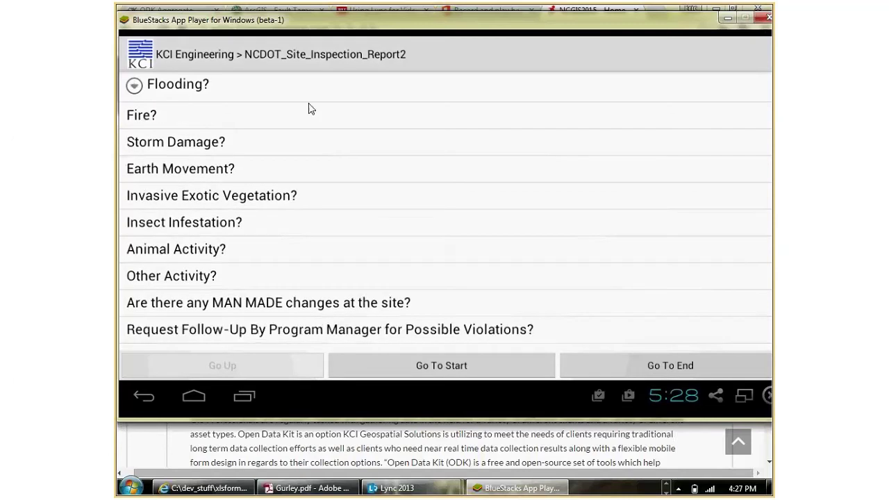
pyautogui.click(328, 94)
pyautogui.click(323, 114)
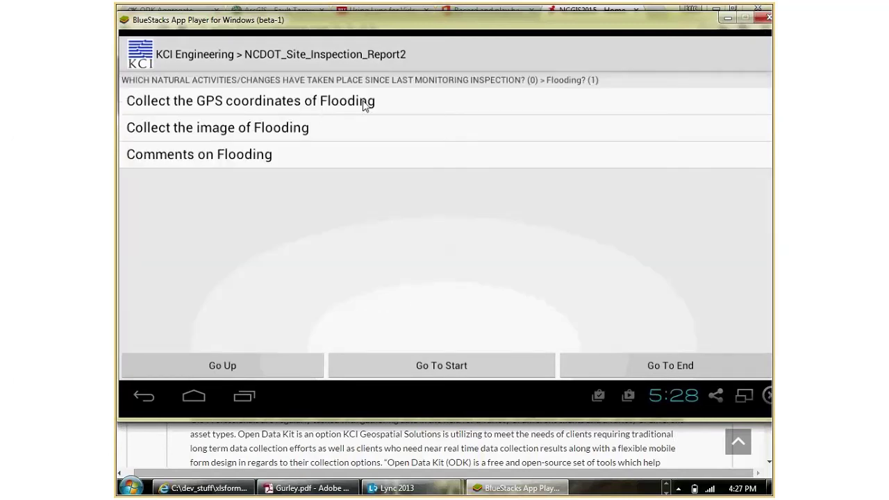
# Open the Flooding GPS coordinates question, start recording the location and cancel the recording
pyautogui.click(394, 105)
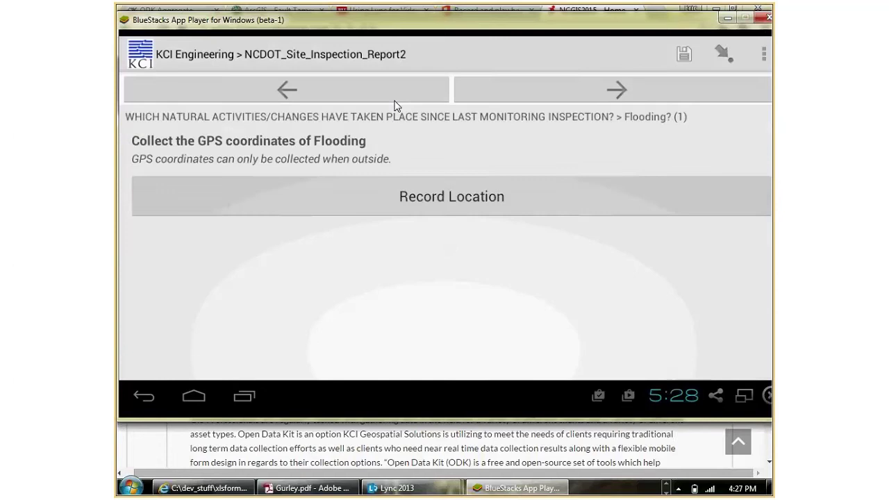
pyautogui.click(445, 198)
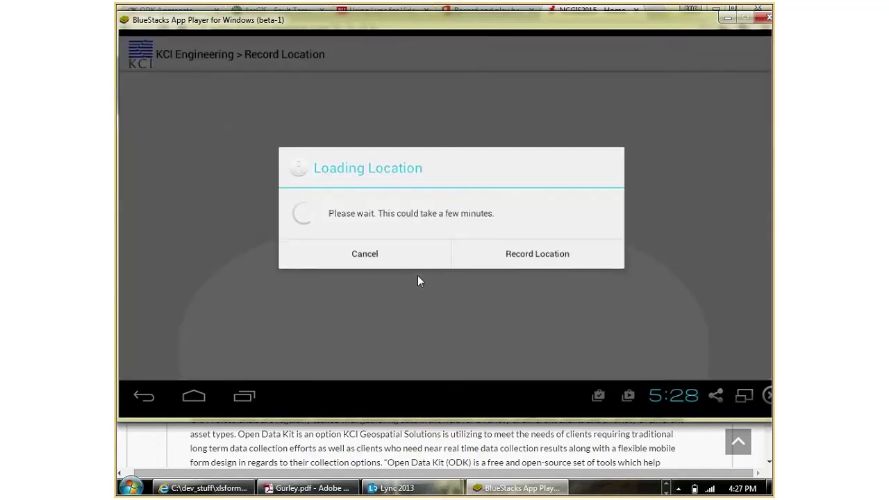
pyautogui.click(379, 253)
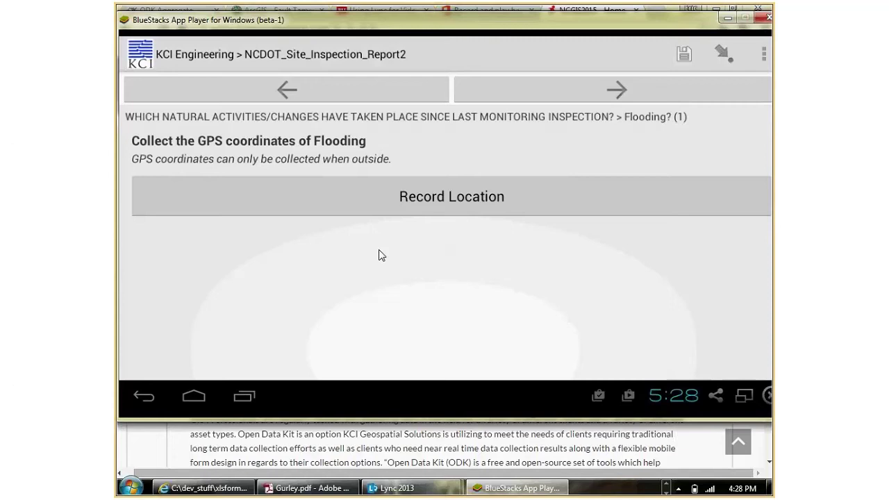
# Go to the Flooding image question, take a picture with the camera and accept it
pyautogui.click(622, 89)
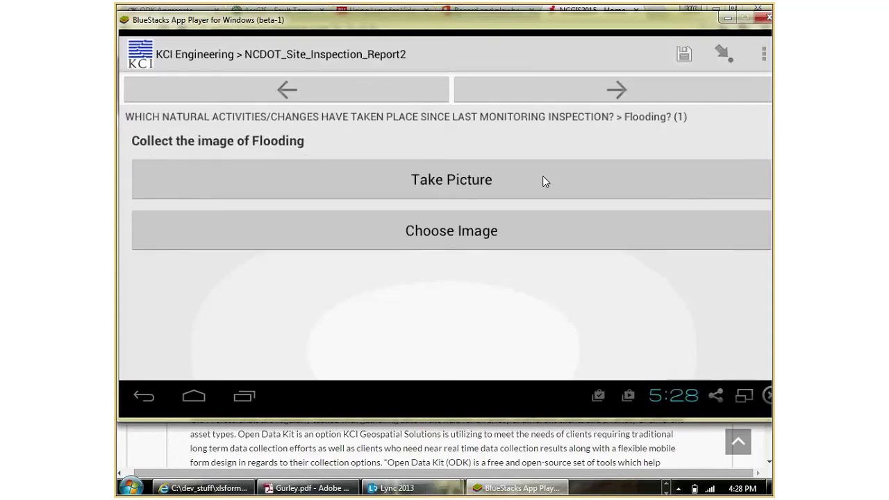
pyautogui.click(543, 178)
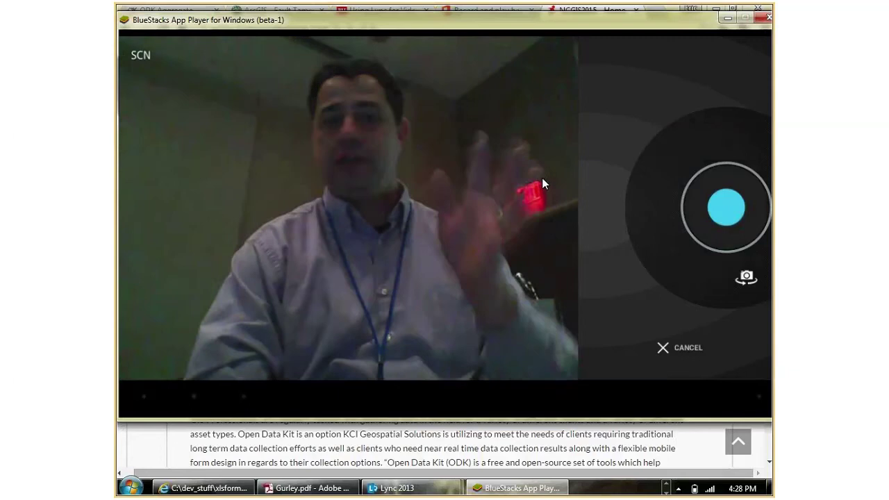
pyautogui.click(726, 208)
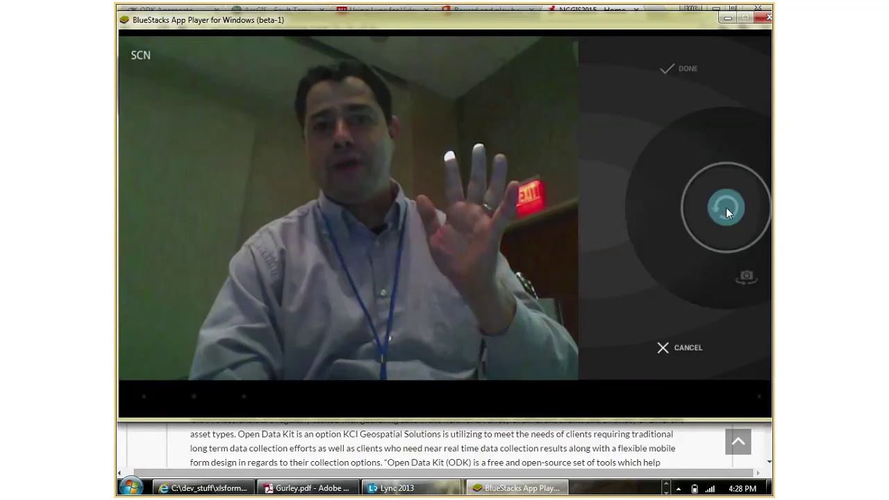
pyautogui.click(672, 73)
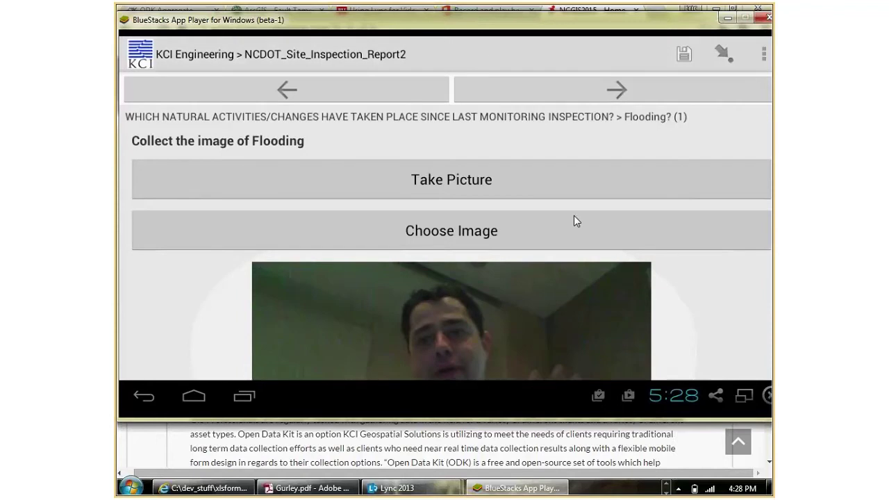
# Enter "fkajsdf;jalksdf" as the comment on Flooding and advance past the question
pyautogui.moveTo(574, 221); pyautogui.dragTo(520, 145)
pyautogui.write('fkajsdf;jalksdf')
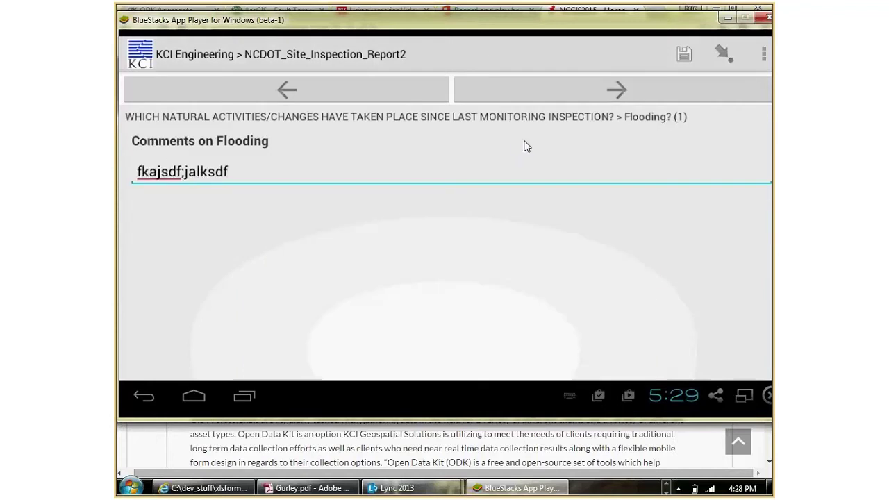
pyautogui.click(632, 89)
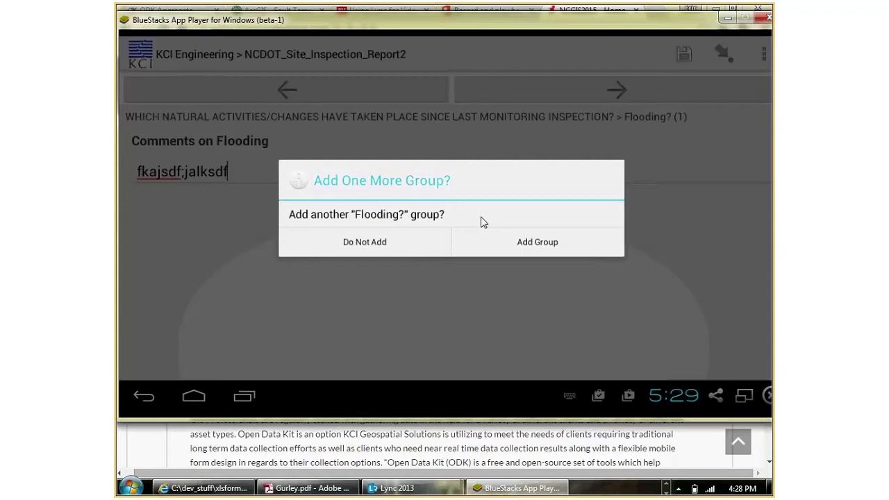
# Decline another Flooding? group and advance past the remaining questions to the end of the form
pyautogui.click(406, 245)
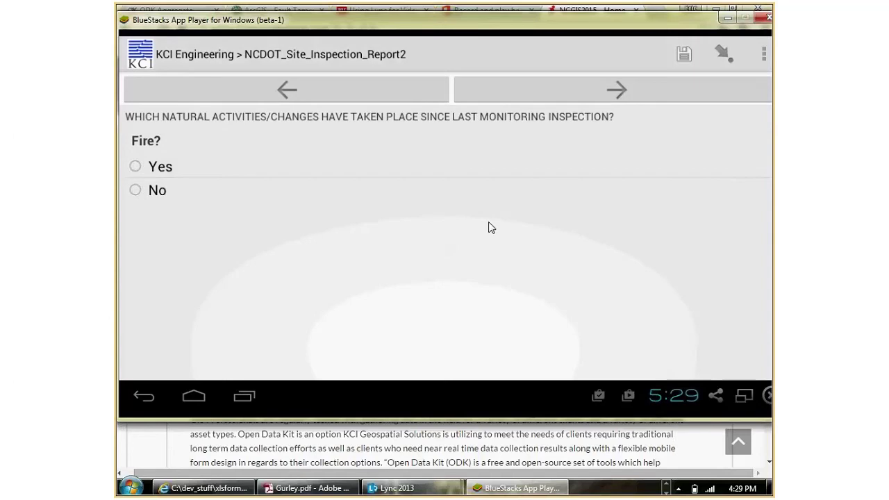
pyautogui.click(655, 90)
pyautogui.click(655, 90)
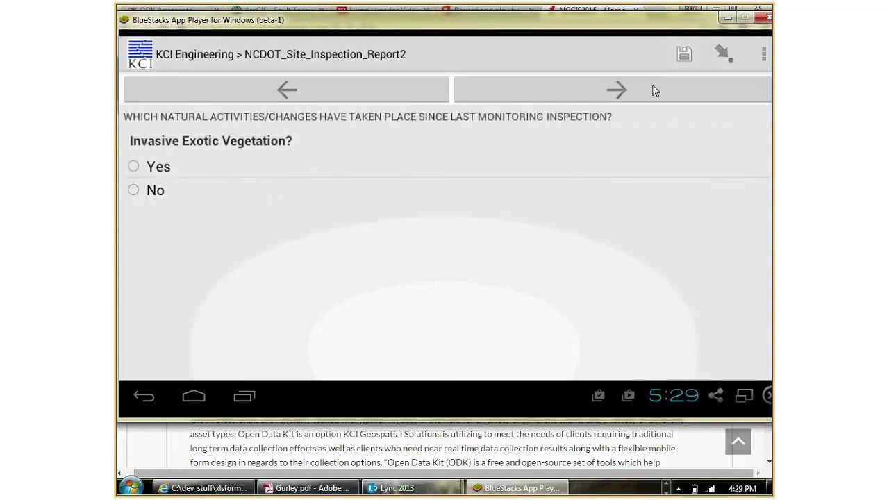
pyautogui.click(655, 89)
pyautogui.click(655, 90)
pyautogui.click(653, 89)
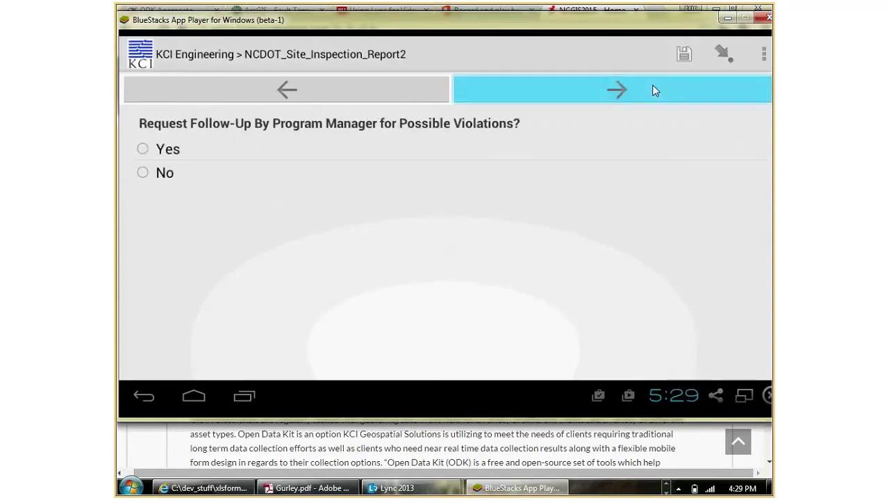
pyautogui.click(653, 90)
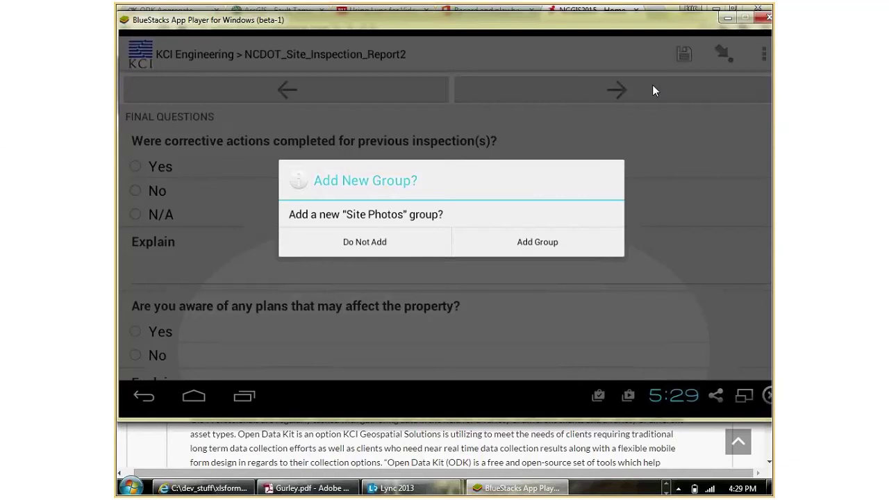
pyautogui.click(537, 240)
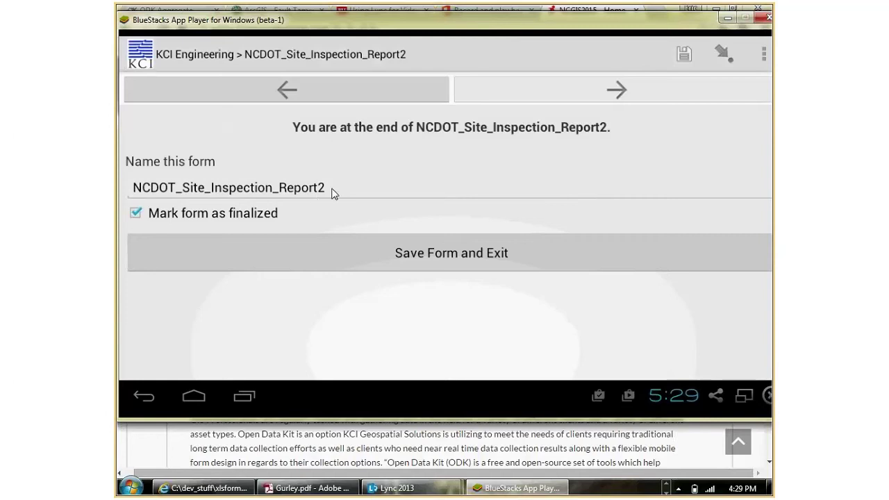
# Replace the form's name with the owner's first name followed by "new form"
pyautogui.doubleClick(184, 193)
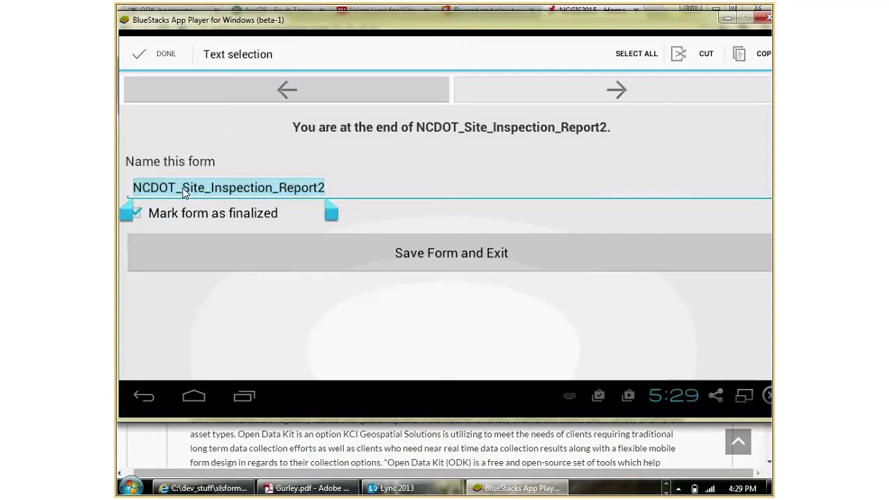
pyautogui.write('erics')
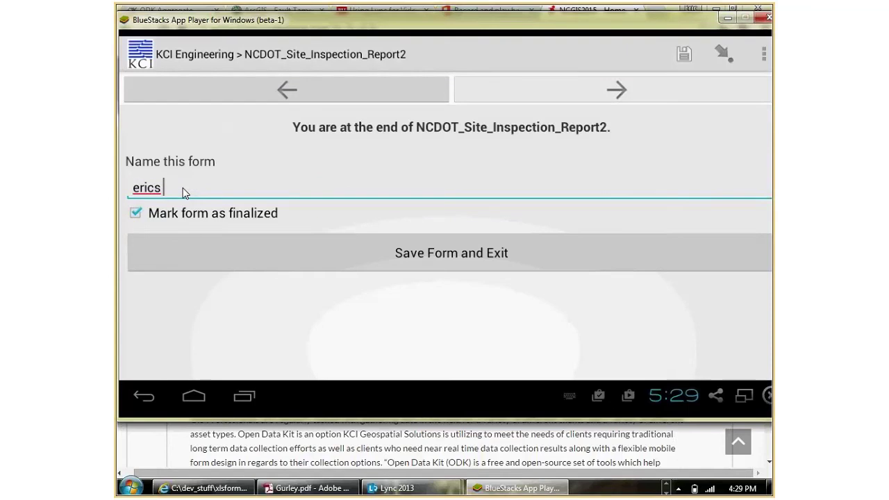
pyautogui.write(' new form')
pyautogui.scroll(-1, 498, 497)
# Switch to the ODK Aggregate page in Chrome and browse the NCDOT_Site_Inspection_Report2 submissions across to the last columns
pyautogui.moveTo(625, 494)
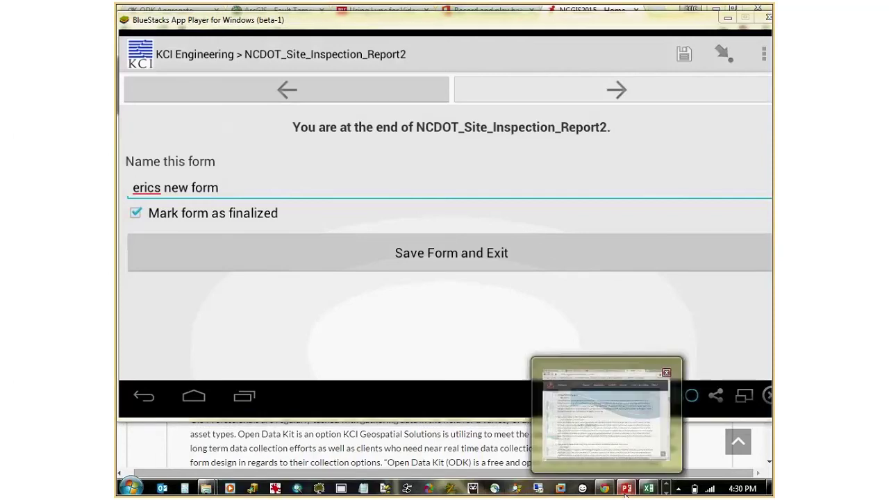
pyautogui.click(625, 492)
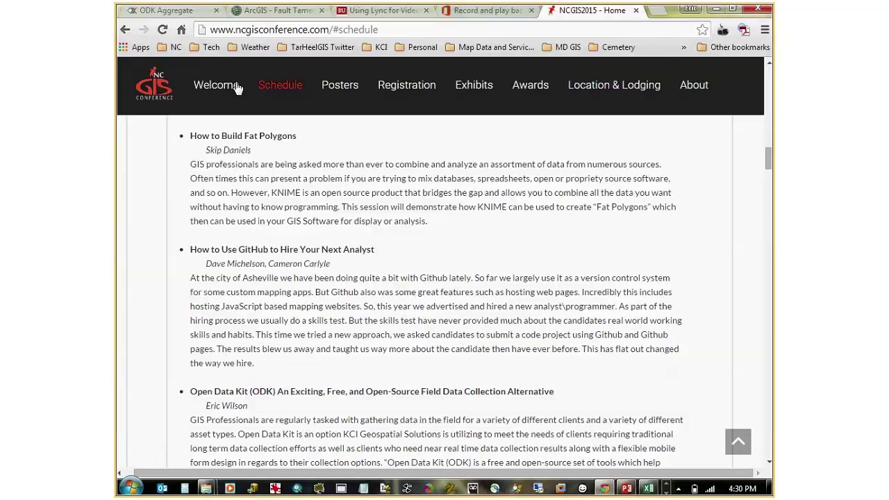
pyautogui.click(179, 12)
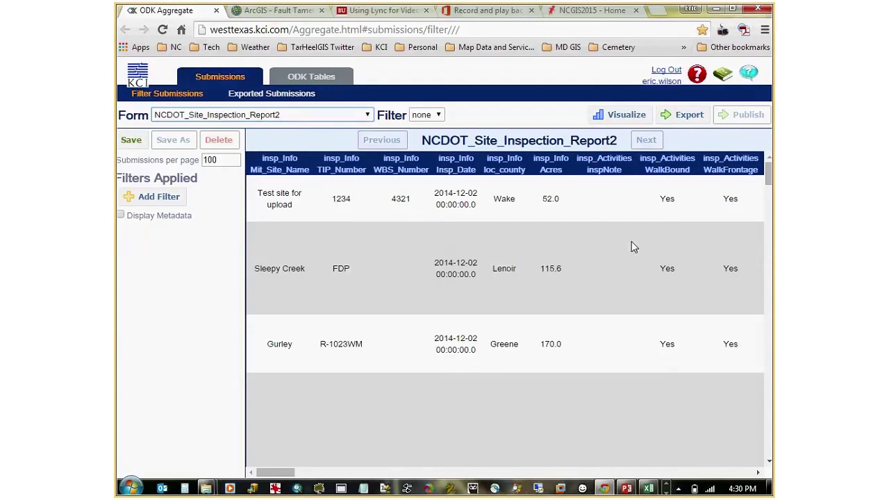
pyautogui.moveTo(768, 176); pyautogui.dragTo(769, 206)
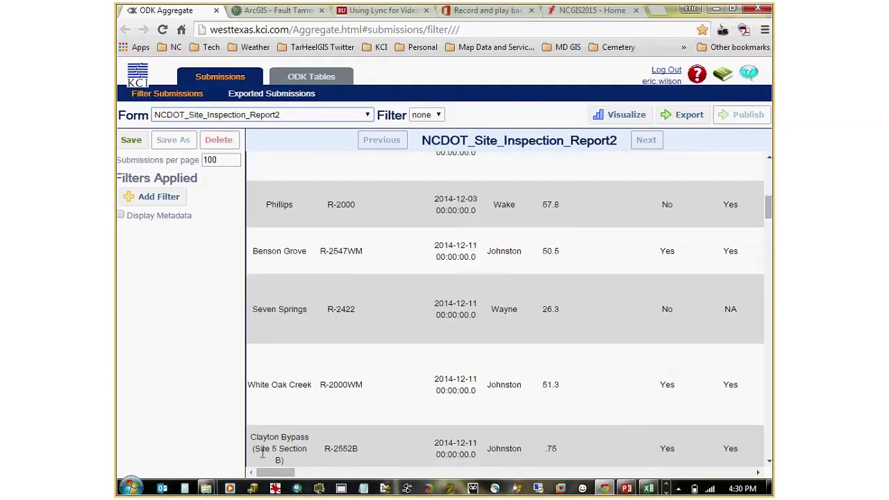
pyautogui.moveTo(276, 479); pyautogui.dragTo(732, 475)
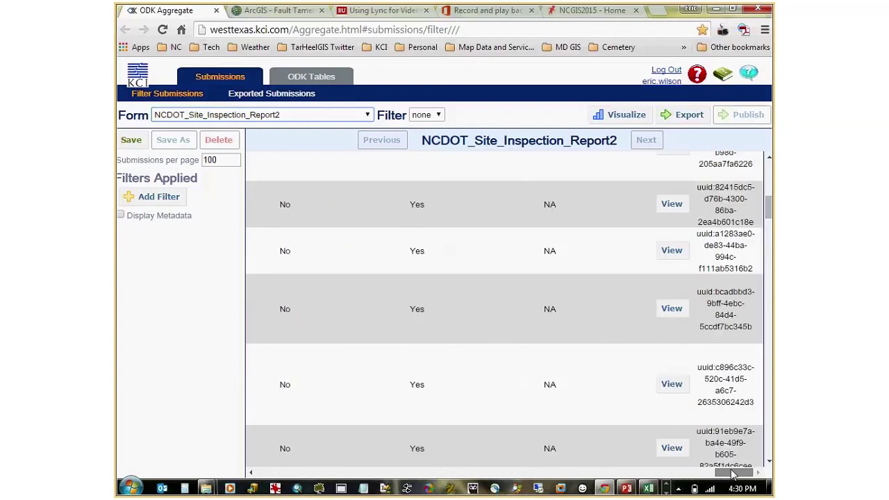
# View the site photos attached to the White Oak Creek and Phillips submissions, enlarging the first Phillips photo, and close the viewers
pyautogui.click(671, 384)
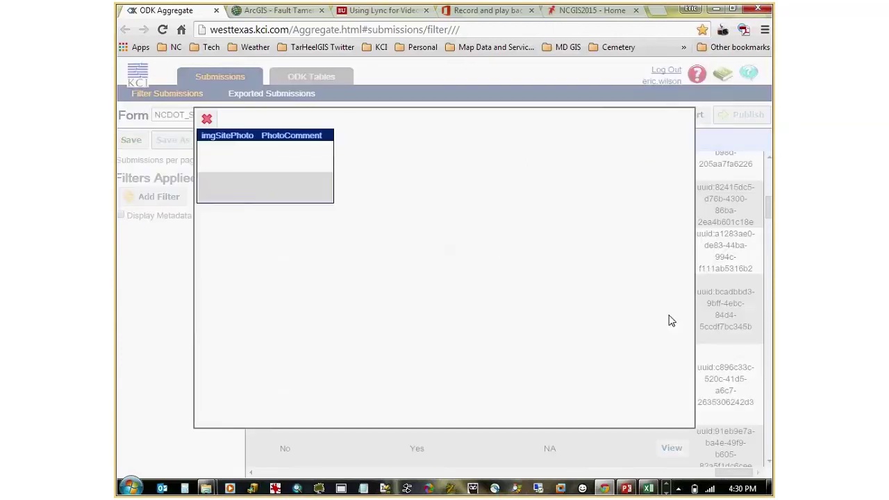
pyautogui.click(207, 119)
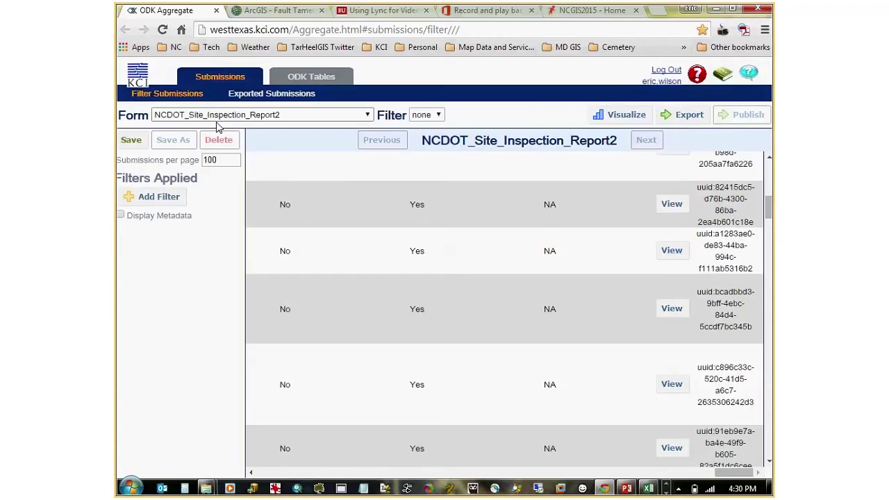
pyautogui.click(672, 206)
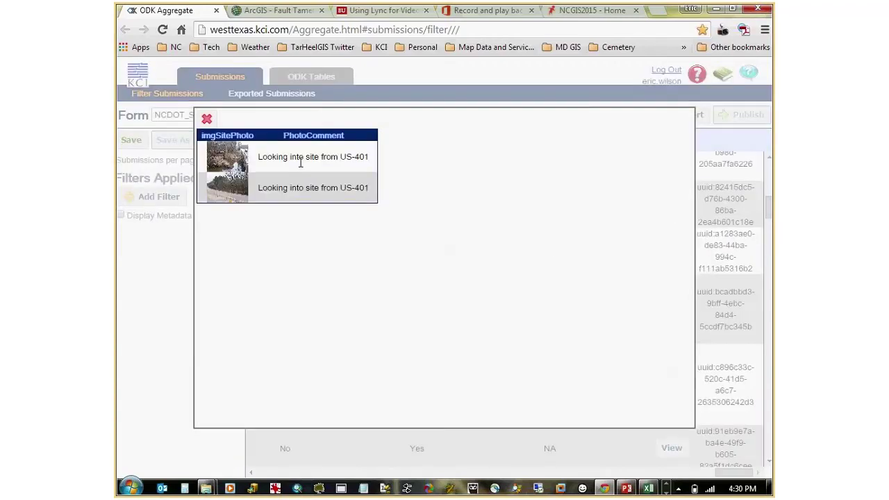
pyautogui.click(229, 159)
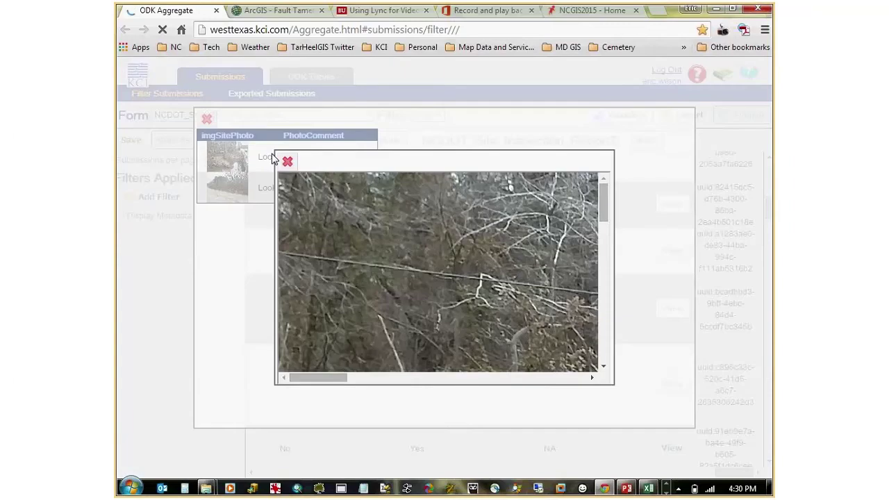
pyautogui.click(287, 162)
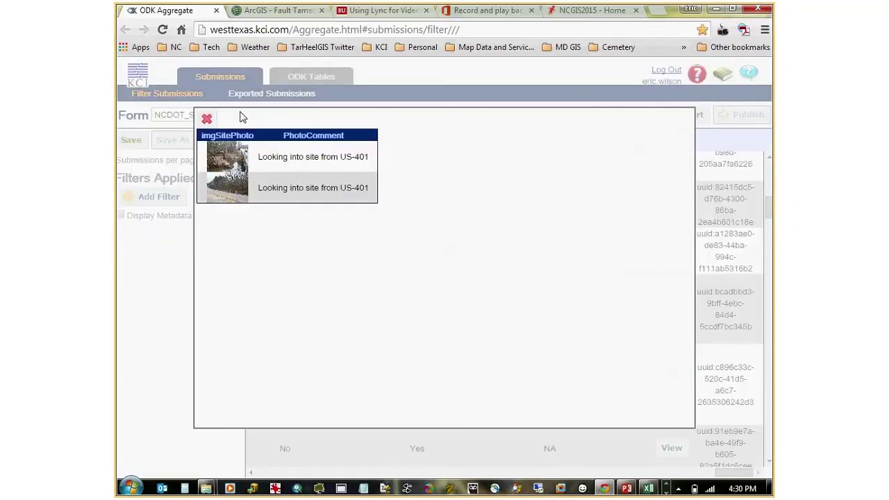
pyautogui.click(207, 118)
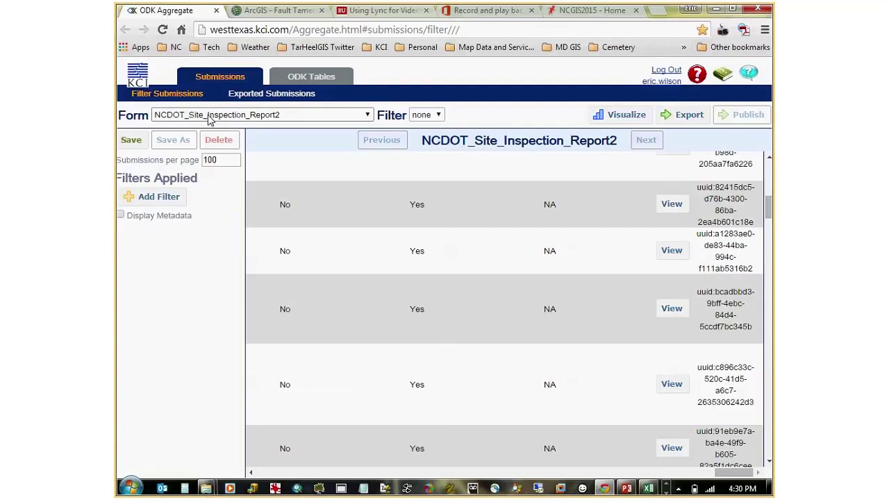
# Visualize the submissions as a pie chart counting the values of insp_Info:Acres
pyautogui.click(611, 115)
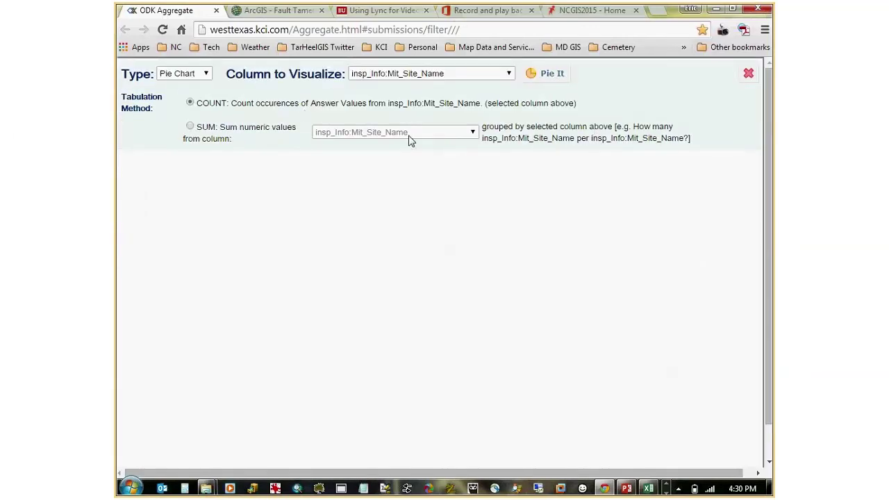
pyautogui.click(478, 73)
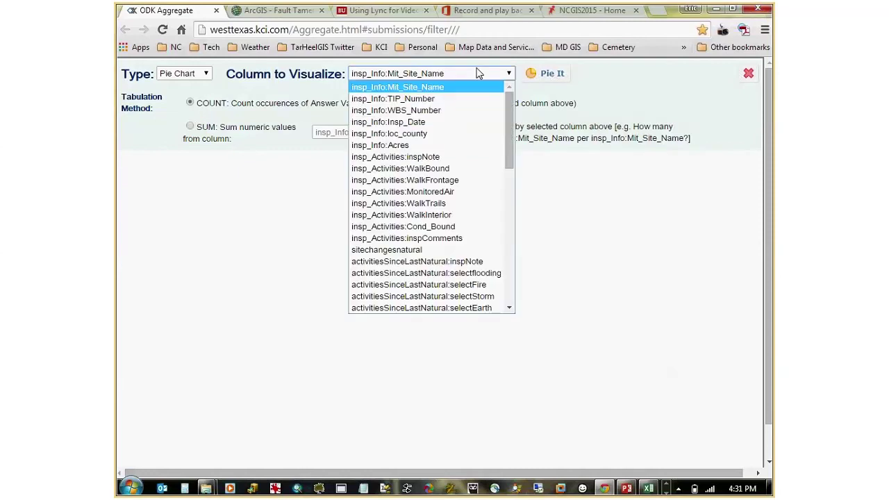
pyautogui.click(437, 143)
pyautogui.click(542, 75)
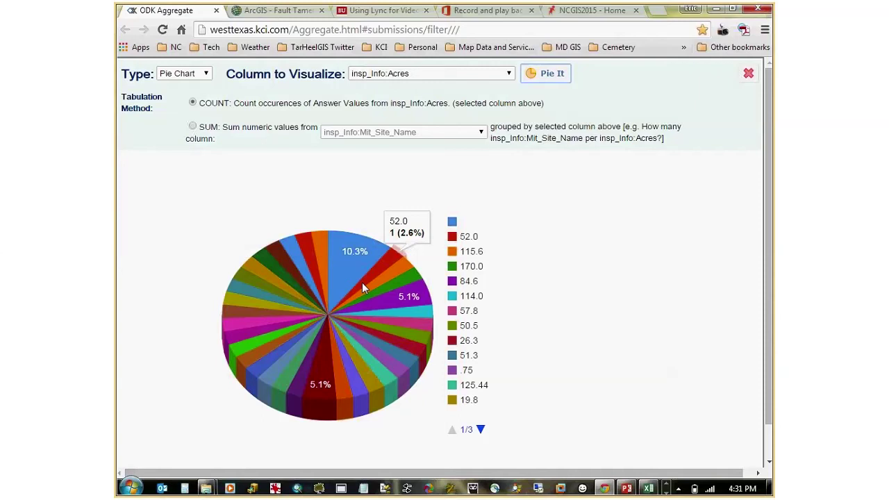
# Chart the insp_Activities:WalkBound column as a pie chart
pyautogui.click(509, 75)
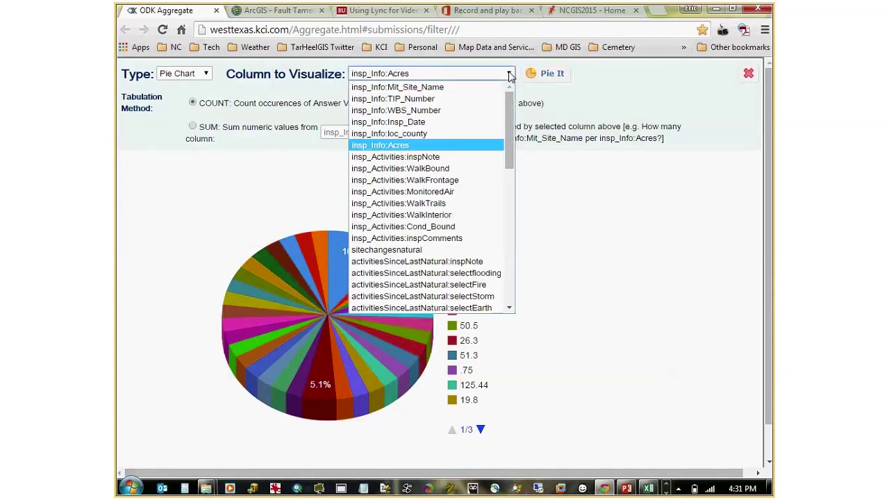
pyautogui.click(450, 169)
pyautogui.click(537, 80)
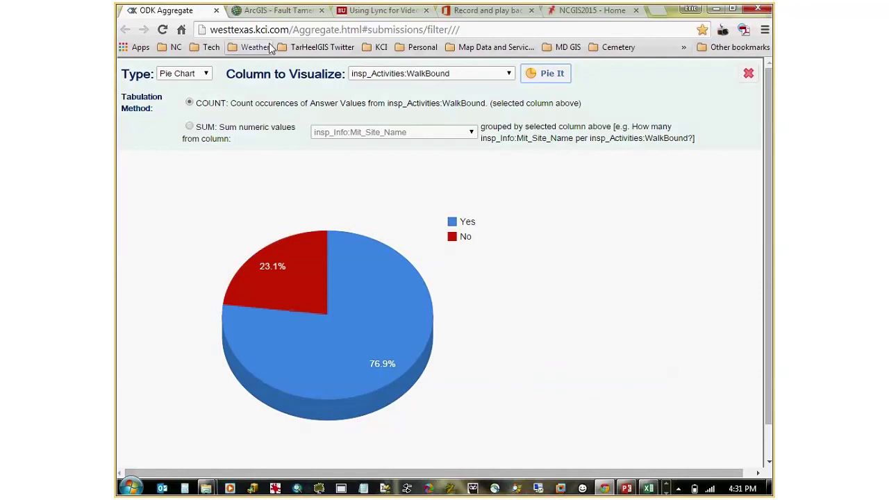
# Switch to the Fault Tamer Application Testing map in ArcGIS and open the details of pole number 20
pyautogui.click(291, 14)
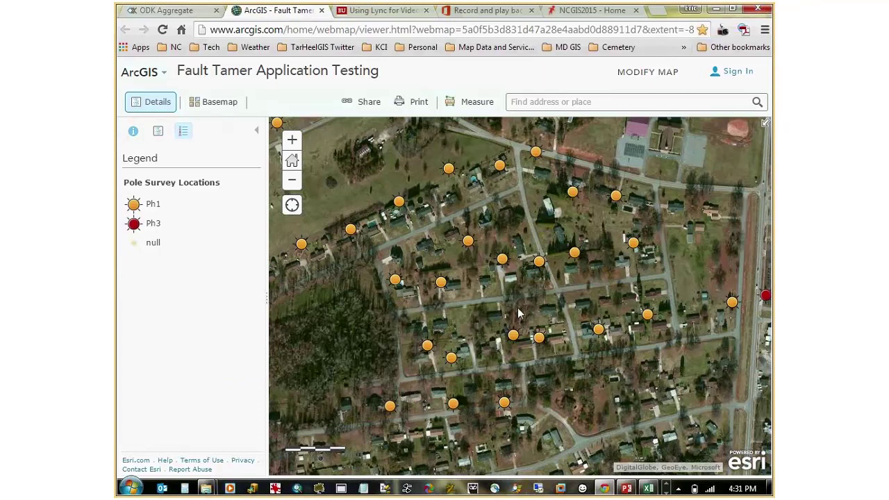
pyautogui.click(468, 243)
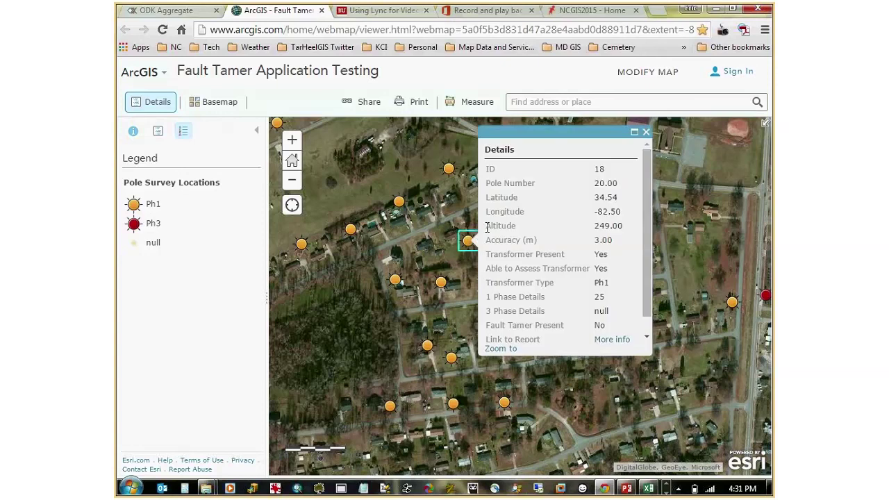
pyautogui.click(556, 282)
# Open the transformer field report linked to pole number 20 and view its inspection photographs through page 2
pyautogui.scroll(-1, 648, 234)
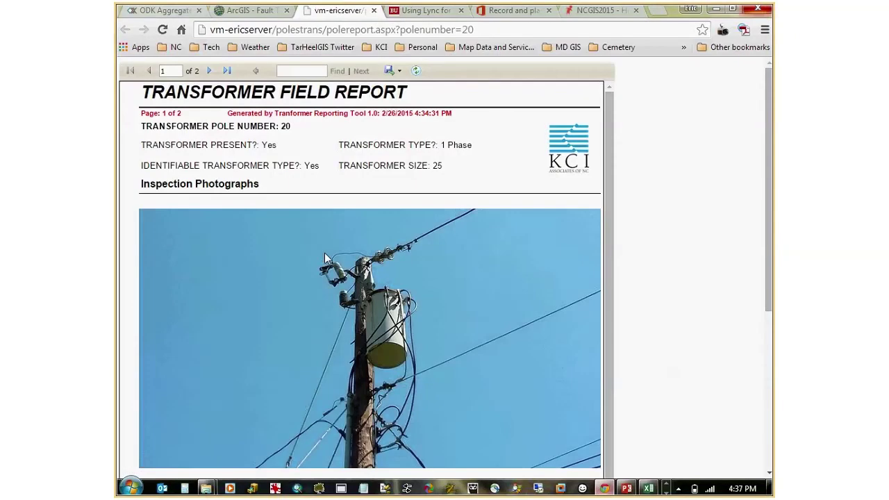
pyautogui.scroll(-1, 609, 286)
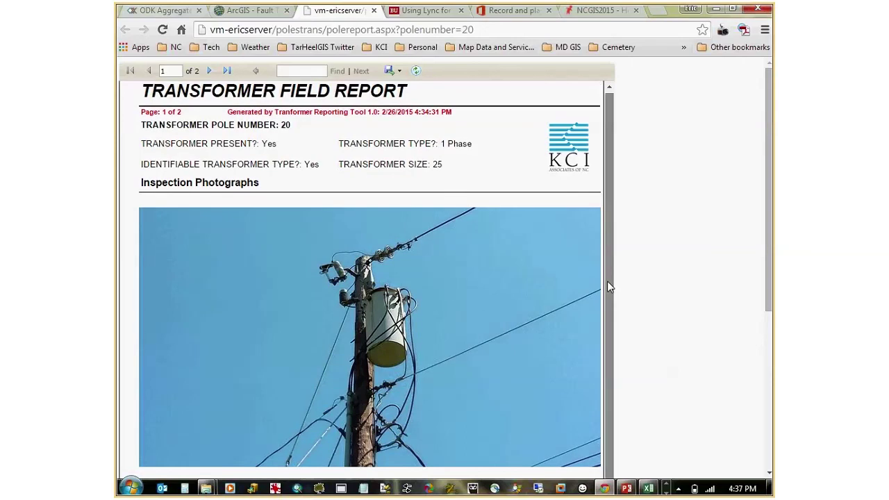
pyautogui.click(209, 73)
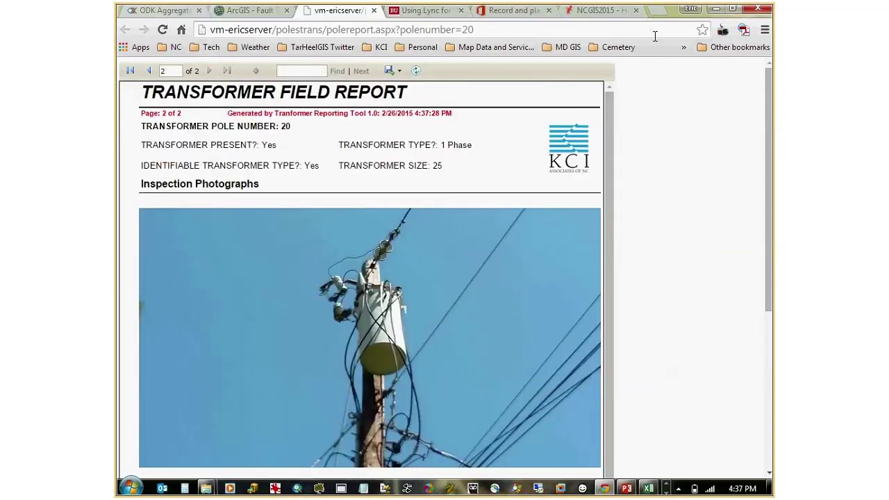
# Open opendatakit.org in a new browser tab and go to its Use page
pyautogui.click(657, 12)
pyautogui.write('op')
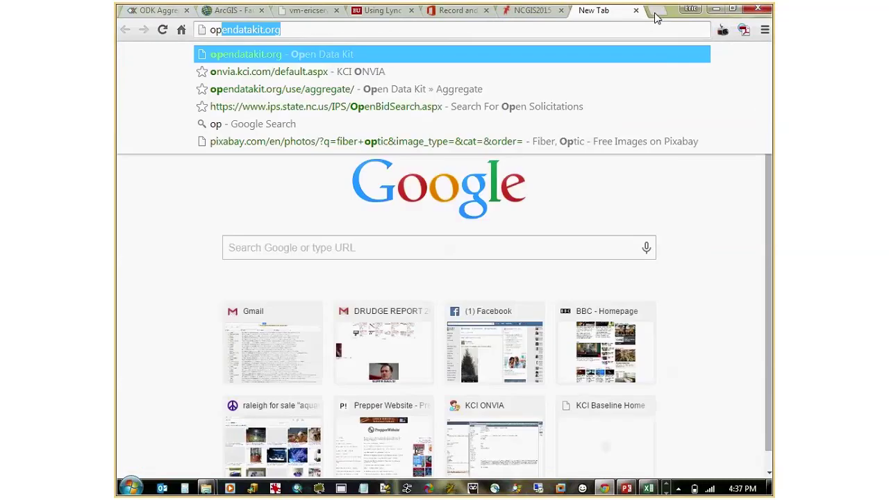
pyautogui.press('Return')
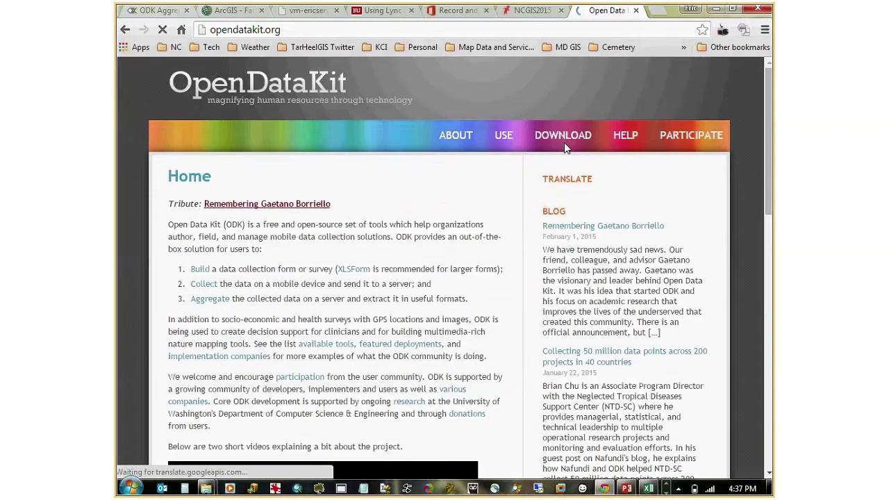
pyautogui.click(504, 136)
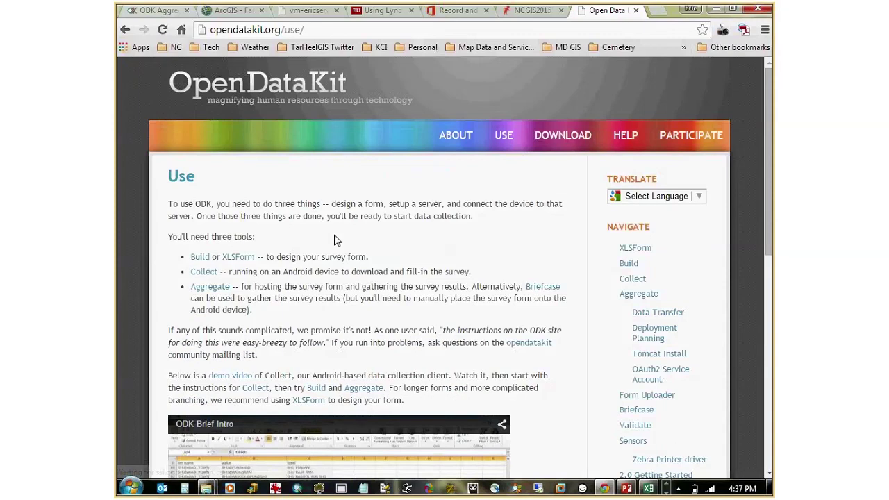
# Open the XLSForm form design help from the XLSForm page and find the table of question types
pyautogui.click(243, 257)
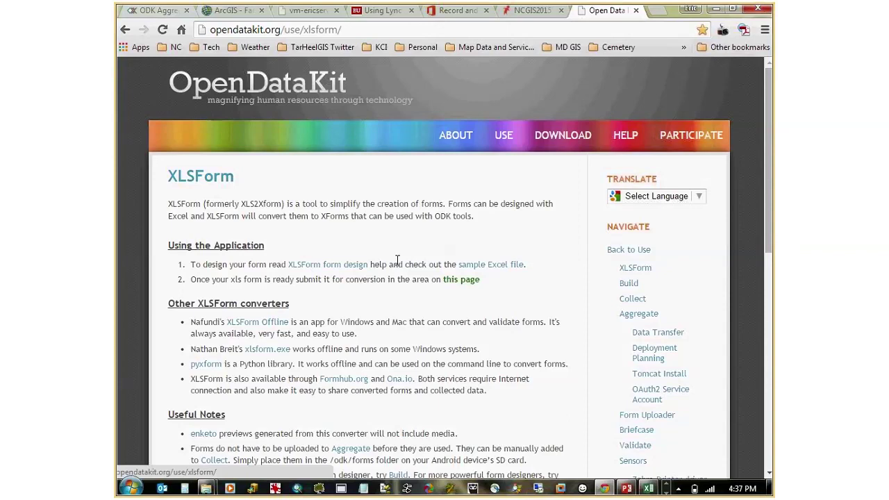
pyautogui.click(327, 264)
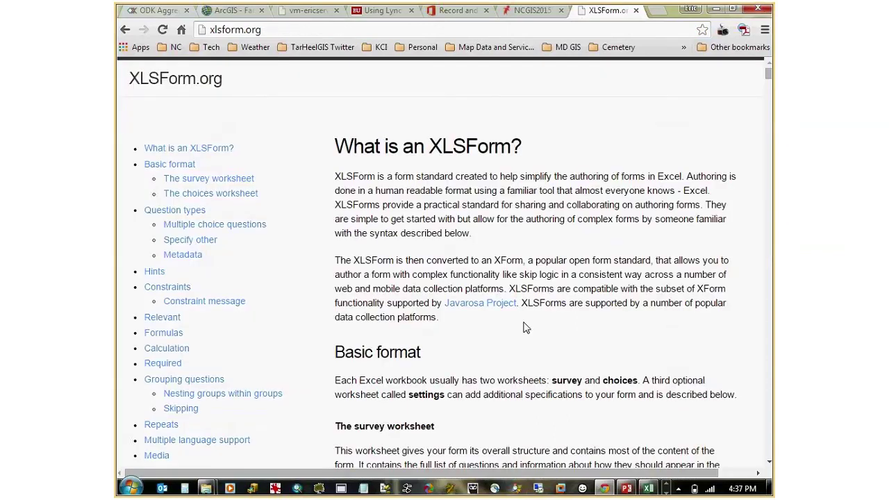
pyautogui.moveTo(769, 75); pyautogui.dragTo(770, 108)
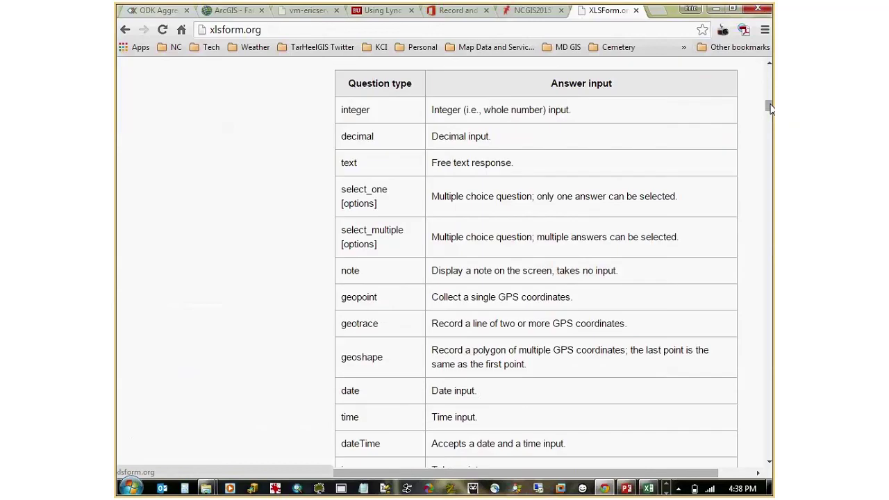